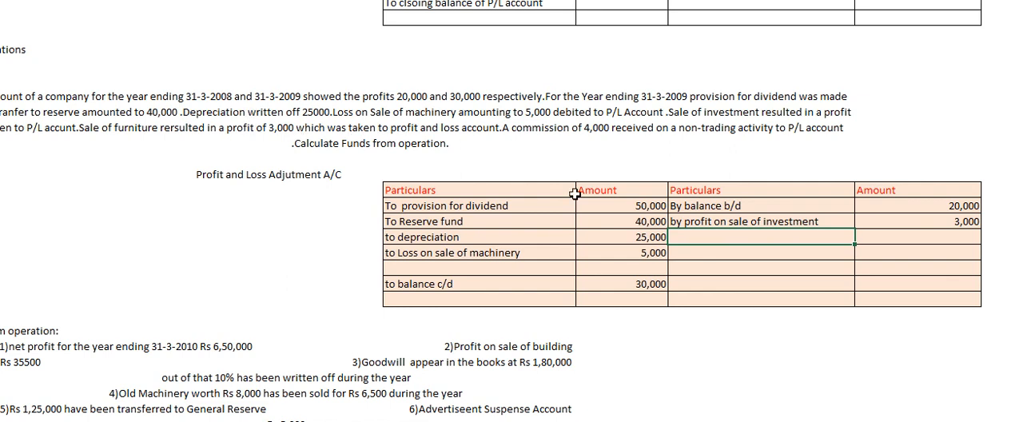
Add the credit entry "by profit on sale of furniture" with an amount of 3,000 below the profit on sale of investment.
{"action": "type", "text": "by profit"}
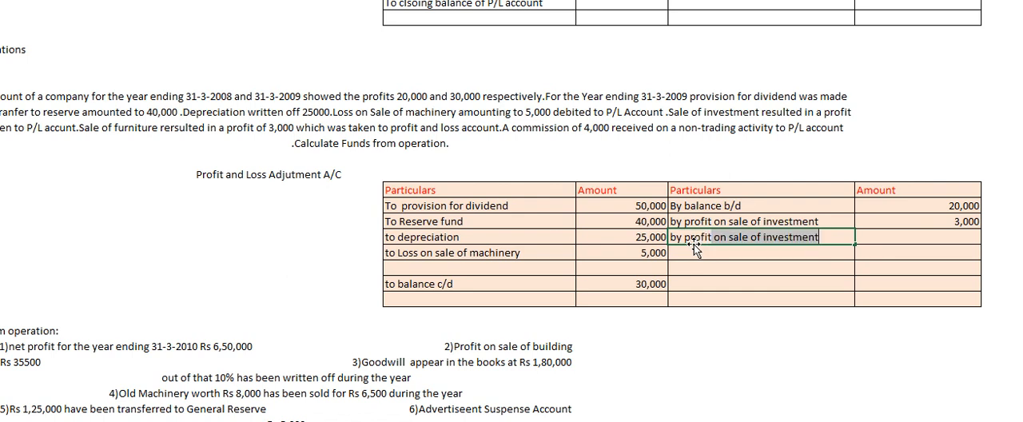
{"action": "type", "text": " on sale of f"}
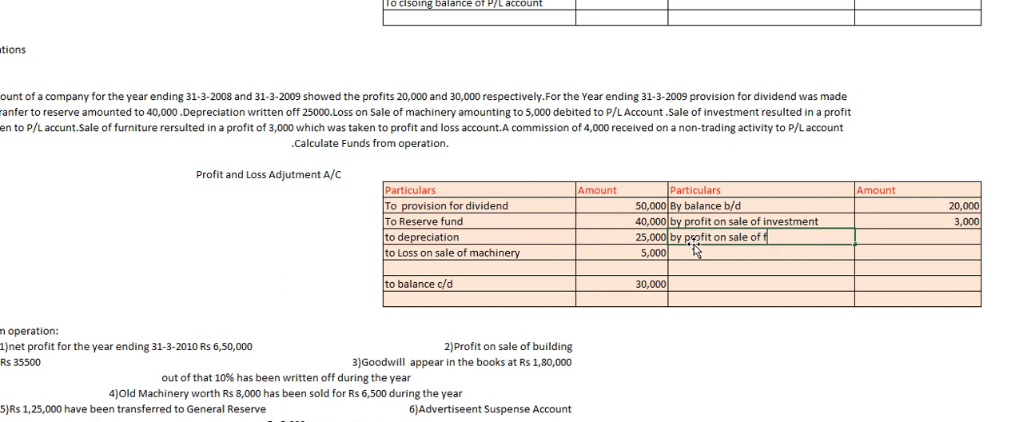
{"action": "type", "text": "urni"}
{"action": "type", "text": "rure"}
{"action": "key", "text": "BackSpace"}
{"action": "key", "text": "BackSpace"}
{"action": "key", "text": "BackSpace"}
{"action": "key", "text": "BackSpace"}
{"action": "key", "text": "BackSpace"}
{"action": "type", "text": "iture"}
{"action": "left_click", "coordinate": [907, 236]}
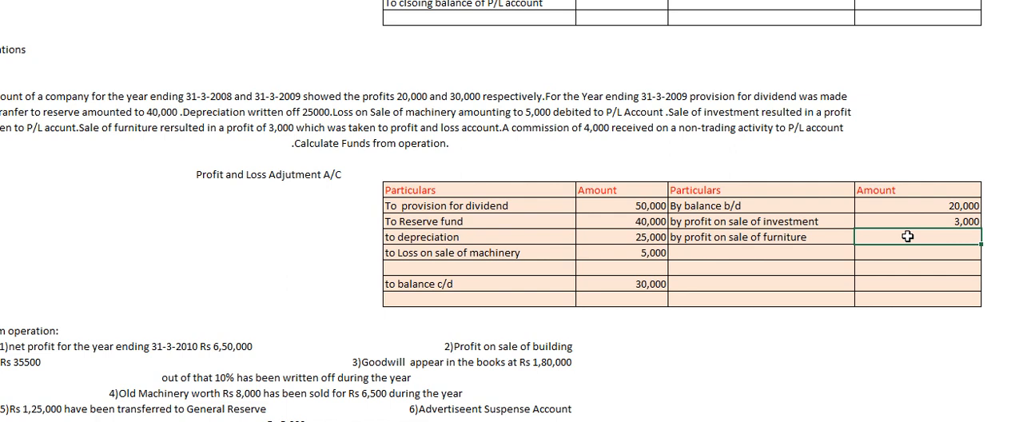
{"action": "type", "text": "3,000"}
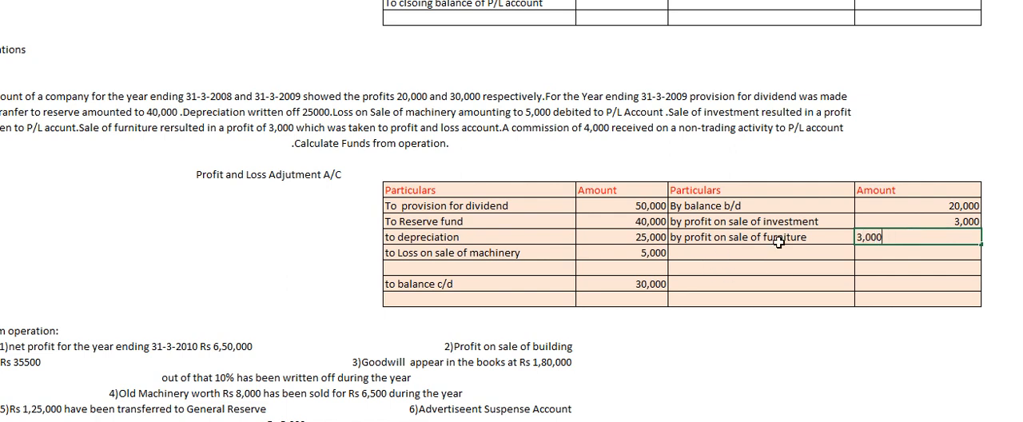
Enter "by commission on non-trading activity" as the credit particular below the profit on sale of furniture.
{"action": "left_click", "coordinate": [705, 253]}
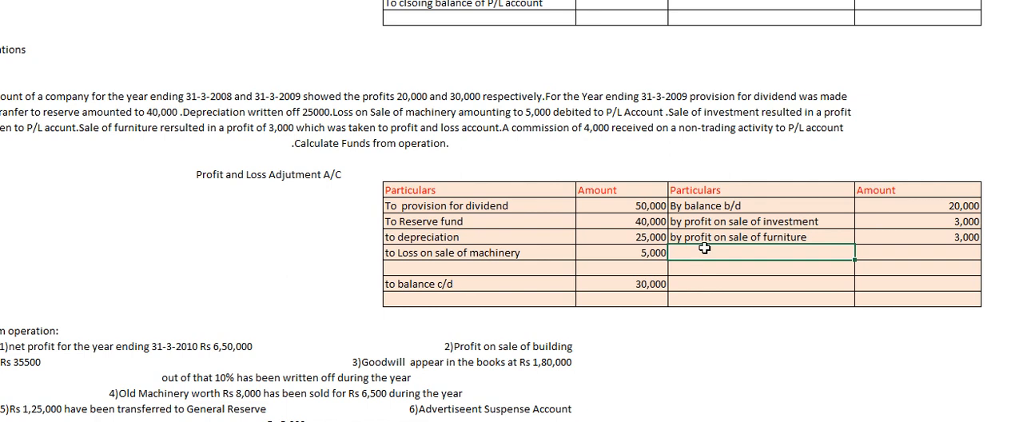
{"action": "type", "text": "by commission on no-"}
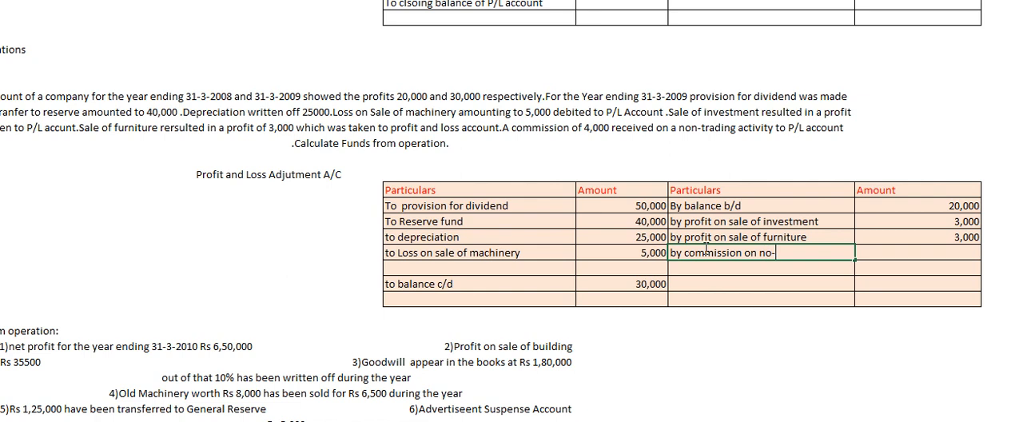
{"action": "type", "text": "trading activvi"}
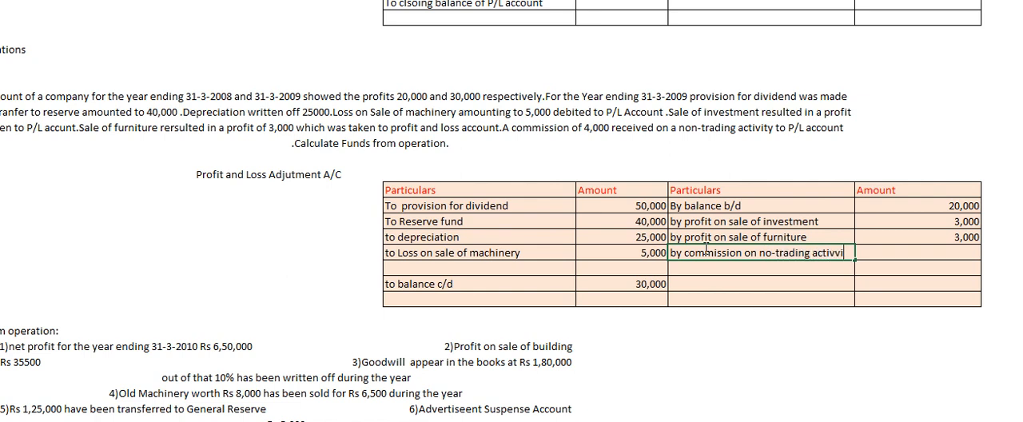
{"action": "type", "text": "ty"}
{"action": "key", "text": "BackSpace"}
{"action": "key", "text": "BackSpace"}
{"action": "key", "text": "BackSpace"}
{"action": "key", "text": "BackSpace"}
{"action": "type", "text": "ity"}
{"action": "left_click", "coordinate": [923, 252]}
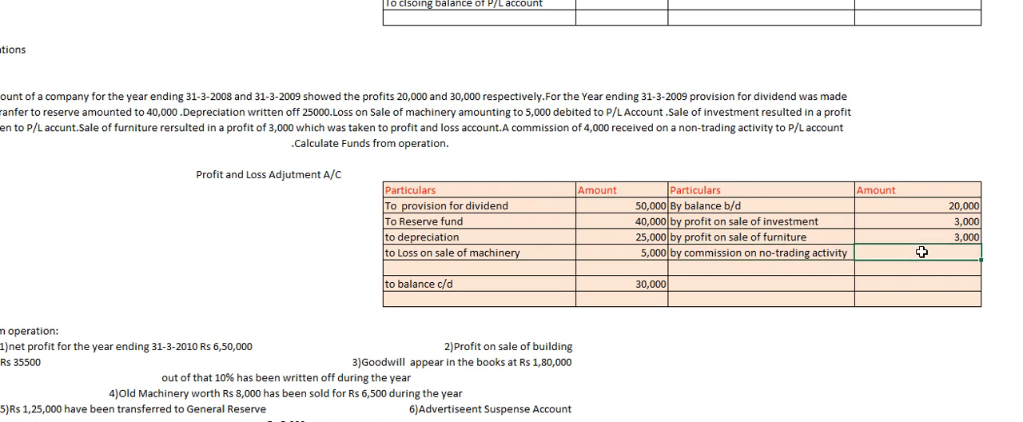
{"action": "double_click", "coordinate": [768, 253]}
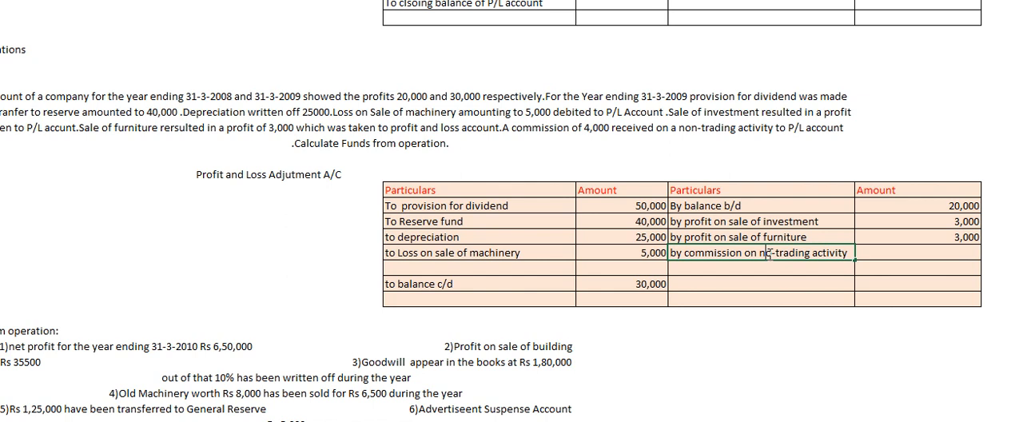
{"action": "type", "text": "n"}
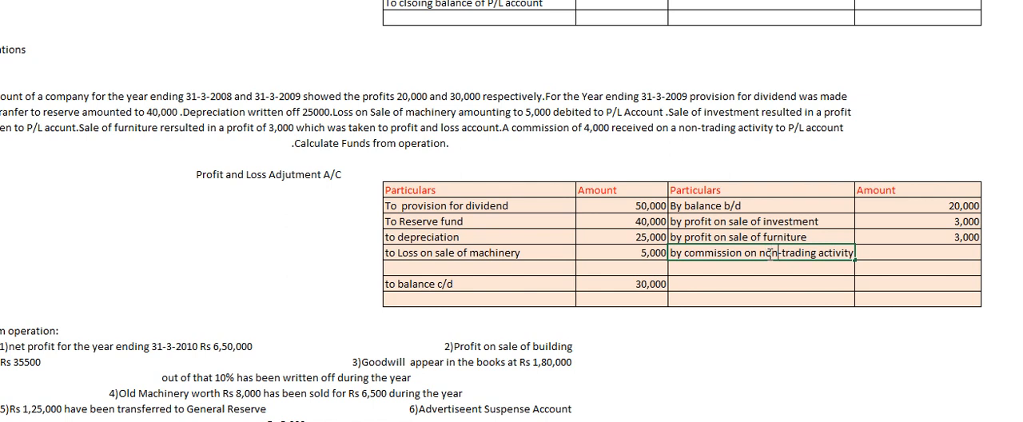
Enter 4,000 as the amount for the commission on non-trading activity.
{"action": "left_click", "coordinate": [921, 249]}
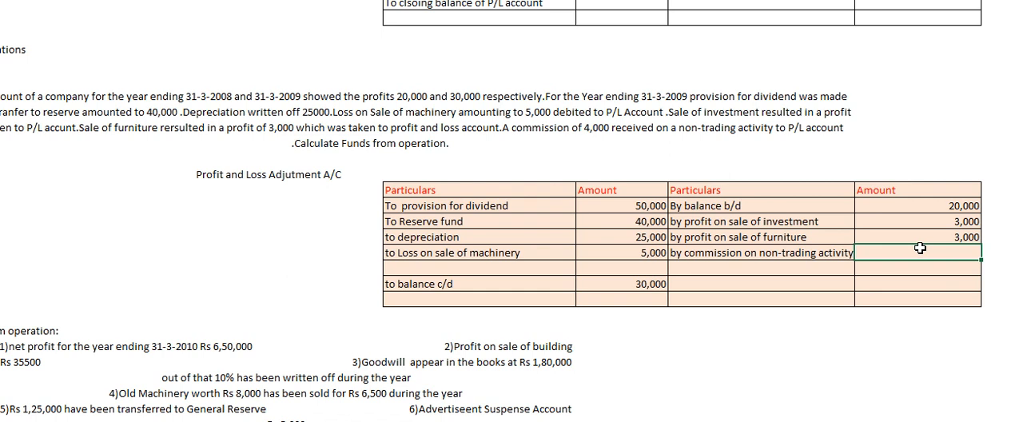
{"action": "type", "text": "4000"}
{"action": "type", "text": "0"}
{"action": "key", "text": "BackSpace"}
{"action": "key", "text": "BackSpace"}
{"action": "key", "text": "BackSpace"}
{"action": "key", "text": "BackSpace"}
{"action": "type", "text": ",000"}
{"action": "key", "text": "Return"}
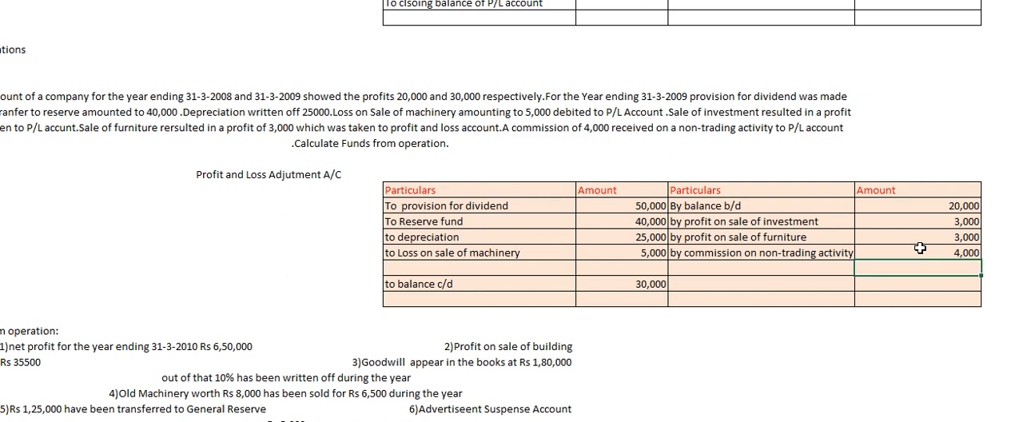
Total the debit amounts in the table's last row with a SUM of H216:H221.
{"action": "left_click", "coordinate": [631, 303]}
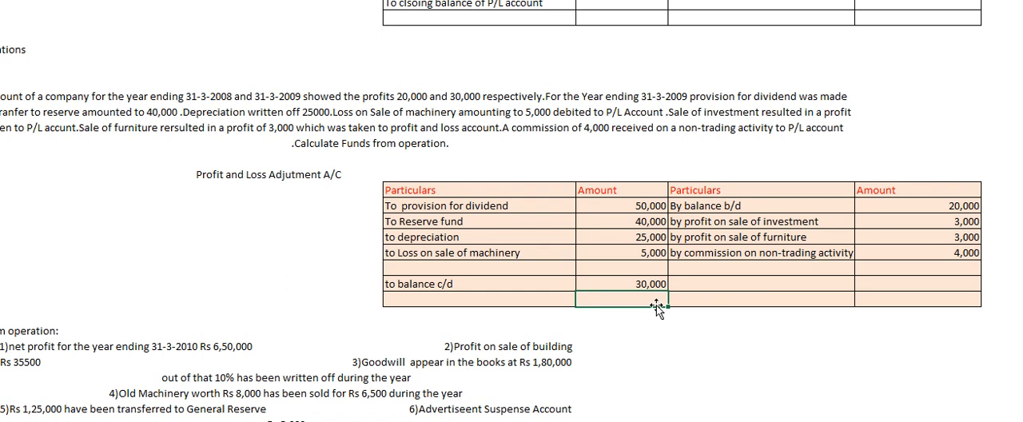
{"action": "type", "text": "=SUM("}
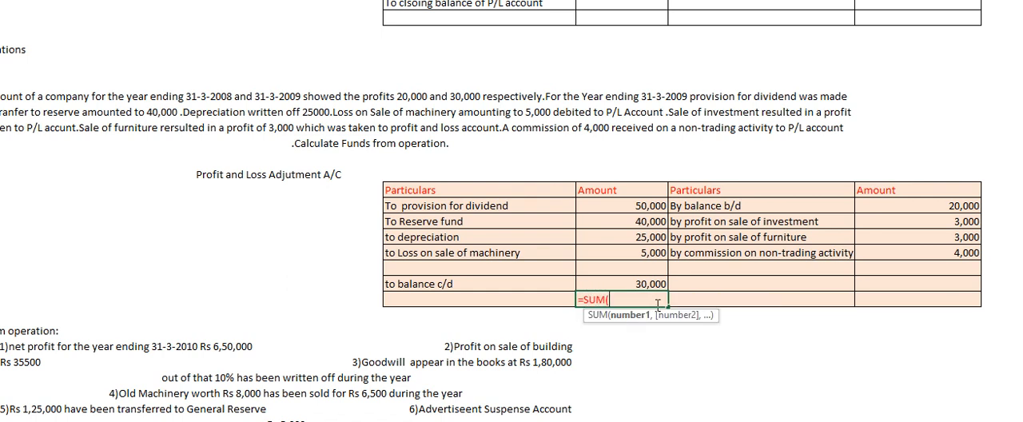
{"action": "left_click_drag", "start_coordinate": [647, 204], "coordinate": [638, 282]}
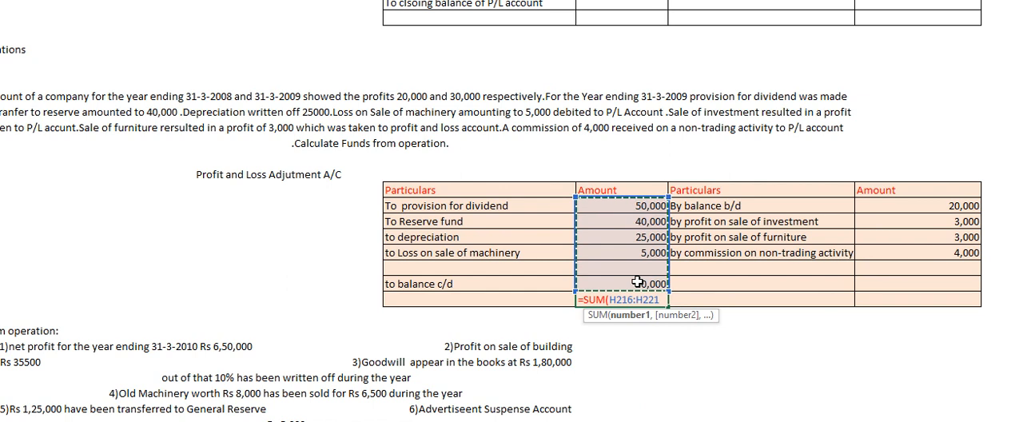
{"action": "key", "text": "Return"}
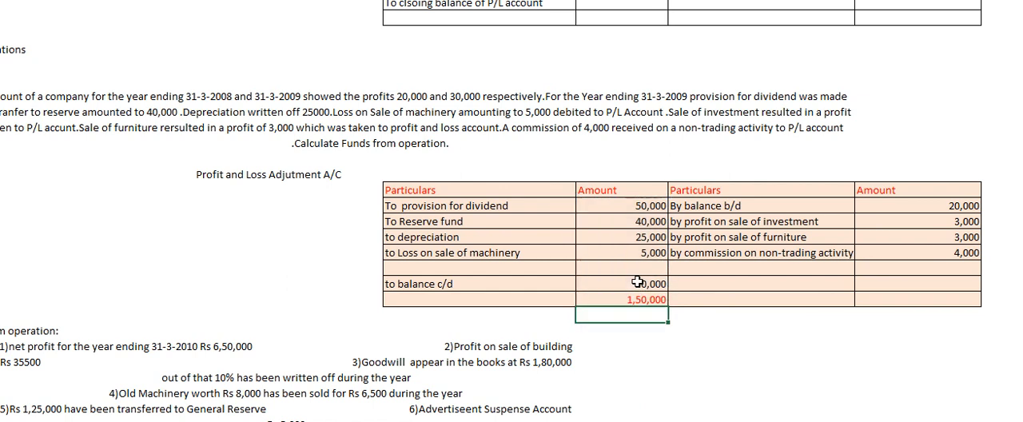
Total the credit amounts in the table's last row with a SUM of J216:J220.
{"action": "left_click", "coordinate": [894, 299]}
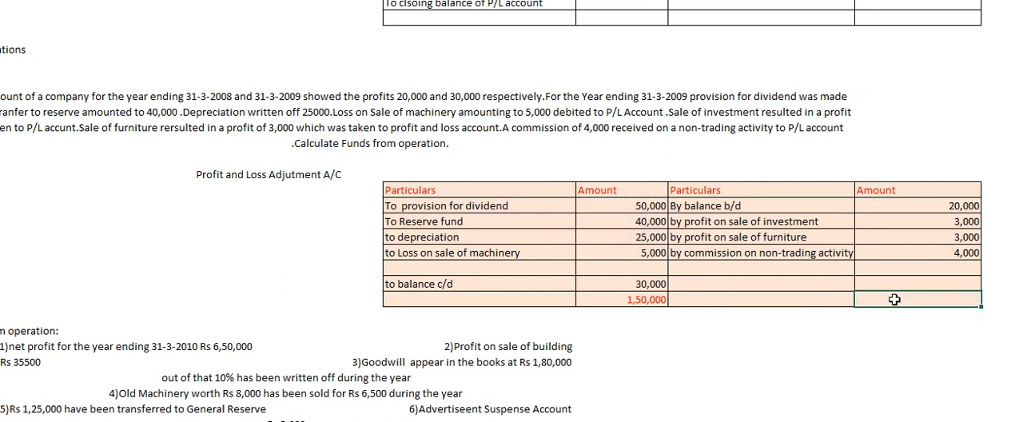
{"action": "type", "text": "=sum"}
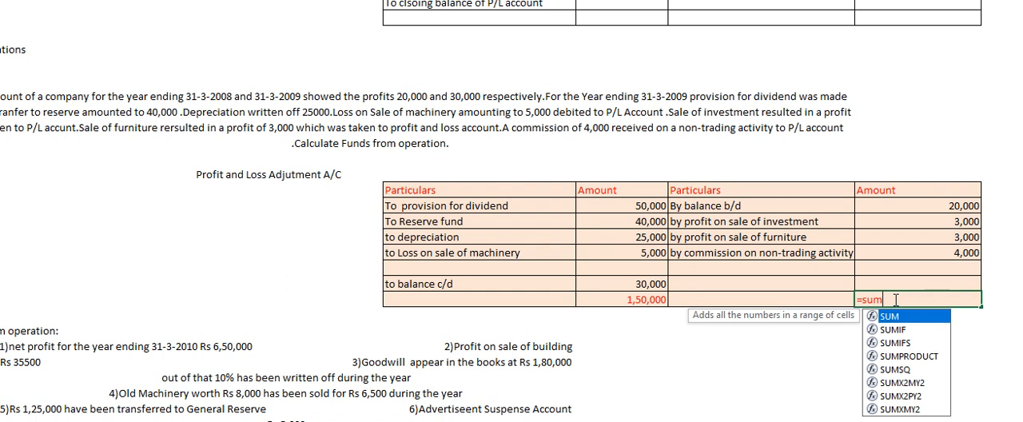
{"action": "key", "text": "Tab"}
{"action": "left_click_drag", "start_coordinate": [943, 206], "coordinate": [934, 265]}
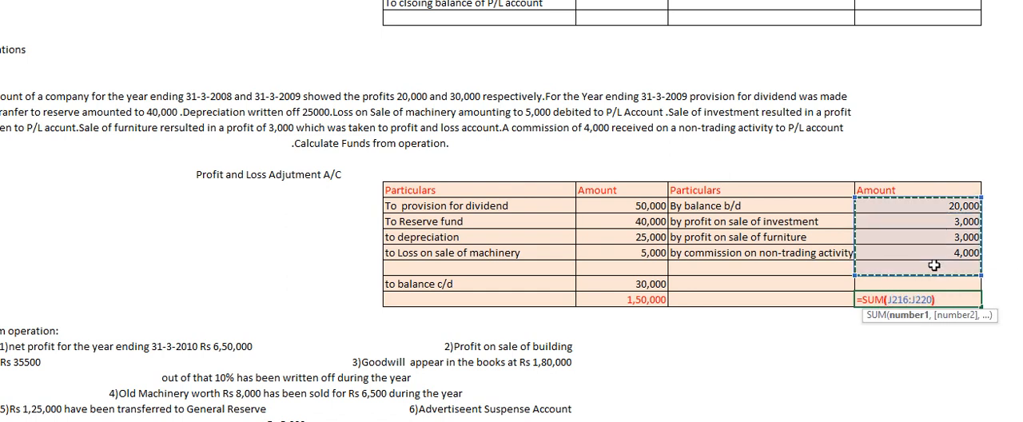
{"action": "key", "text": "Return"}
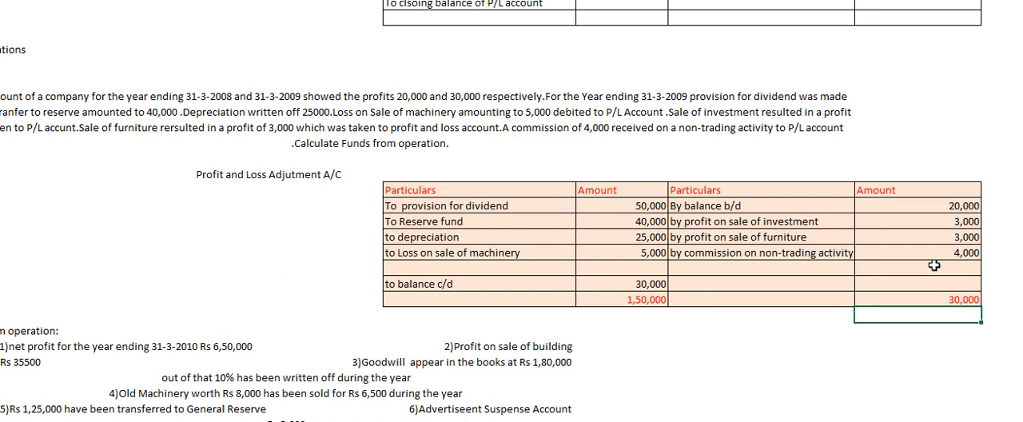
Enter "By funds from operation" as the credit particular below the commission on non-trading activity.
{"action": "left_click", "coordinate": [703, 273]}
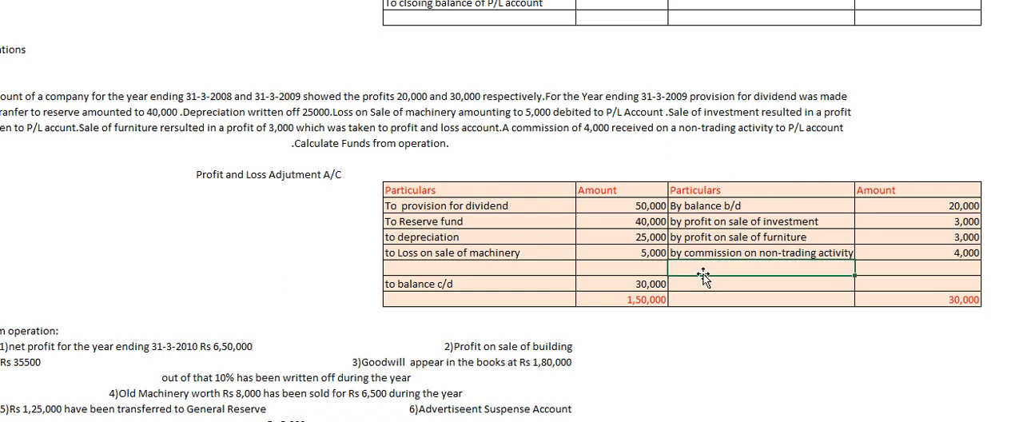
{"action": "type", "text": "By funds from operation"}
{"action": "key", "text": "Tab"}
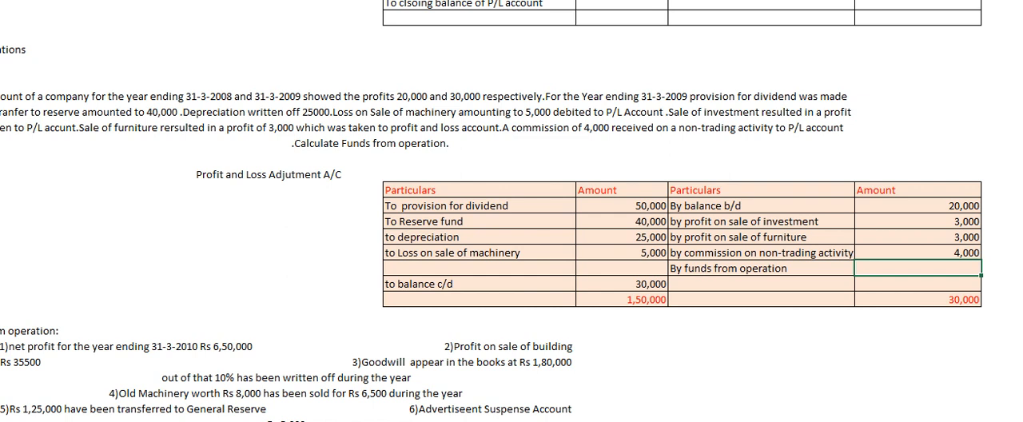
Enter 1,20,000 as the balancing amount for the funds from operation.
{"action": "left_click", "coordinate": [655, 302]}
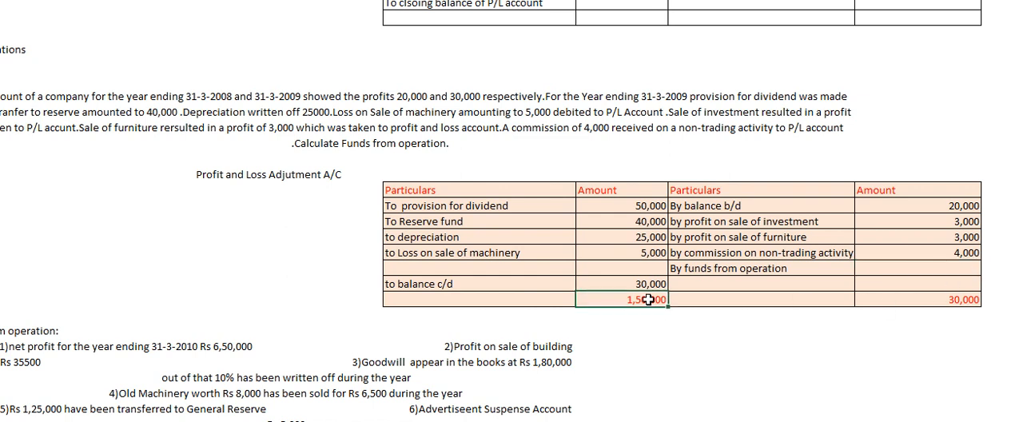
{"action": "left_click", "coordinate": [893, 271]}
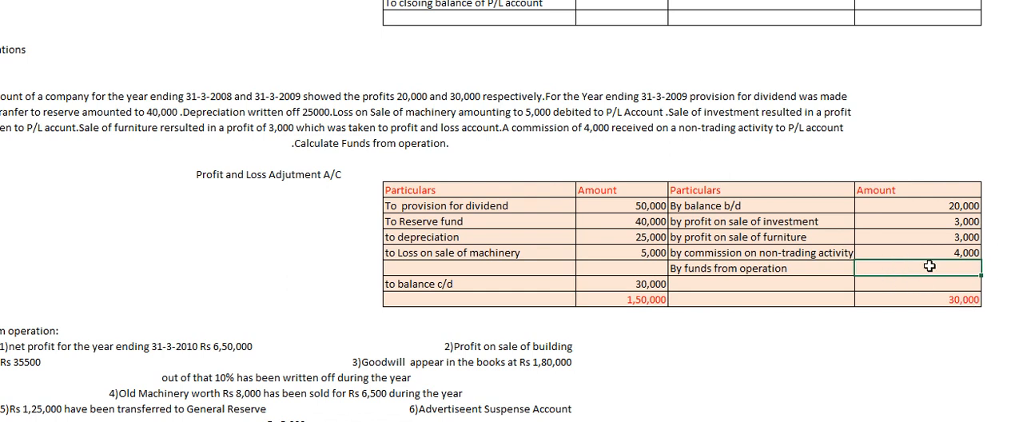
{"action": "type", "text": "1,20,000"}
{"action": "key", "text": "Return"}
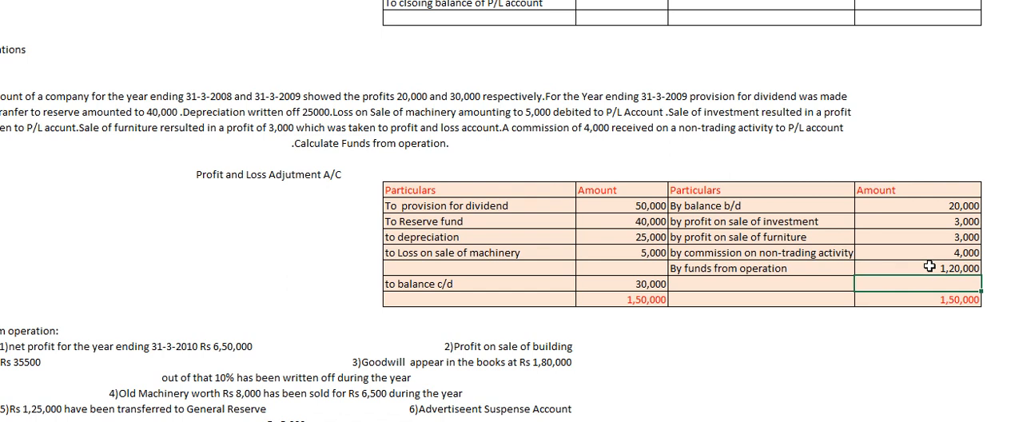
{"action": "left_click", "coordinate": [959, 315]}
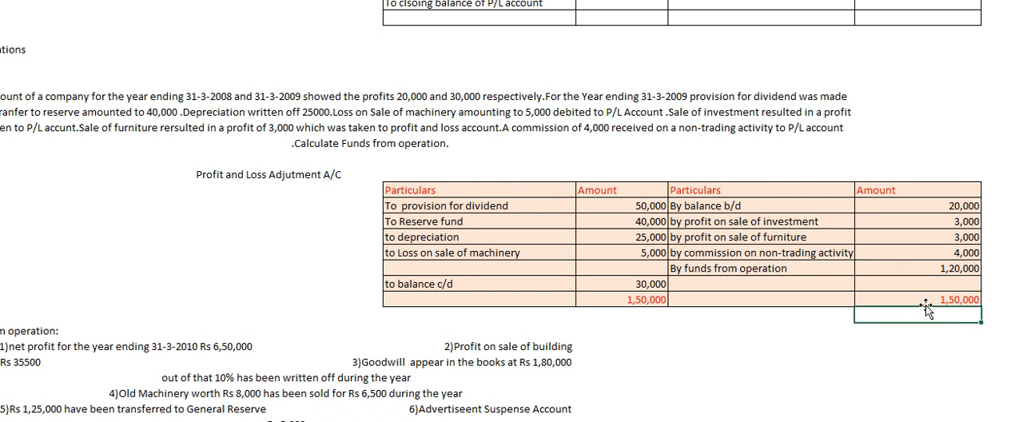
{"action": "left_click", "coordinate": [919, 301]}
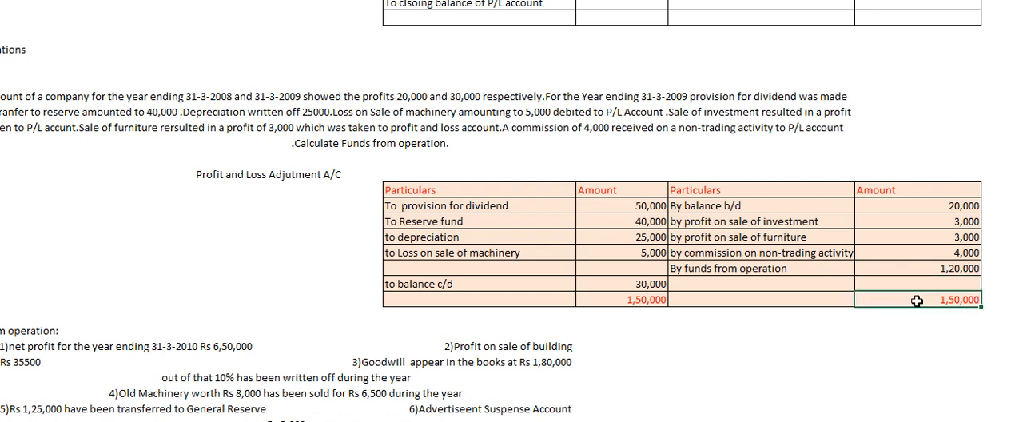
{"action": "left_click", "coordinate": [633, 297]}
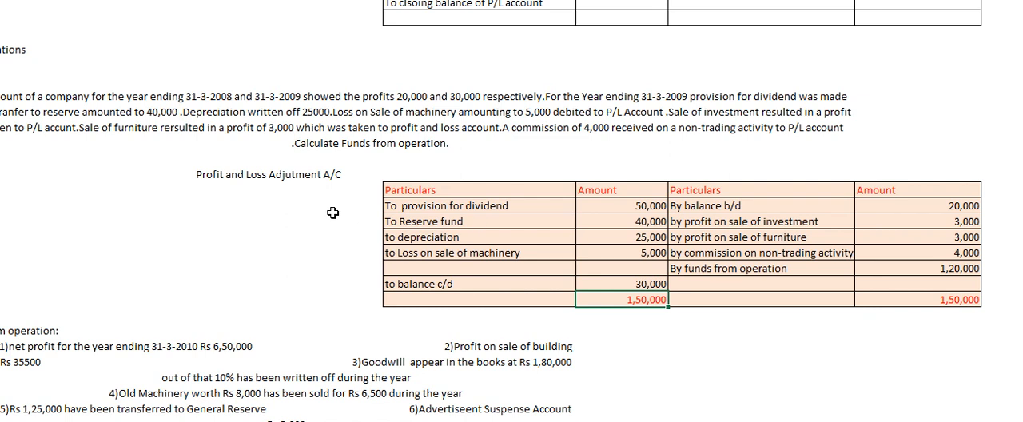
Remove the extra spaces before item 2, "Profit on sale of building", in the next funds-from-operation question.
{"action": "key", "text": "Home"}
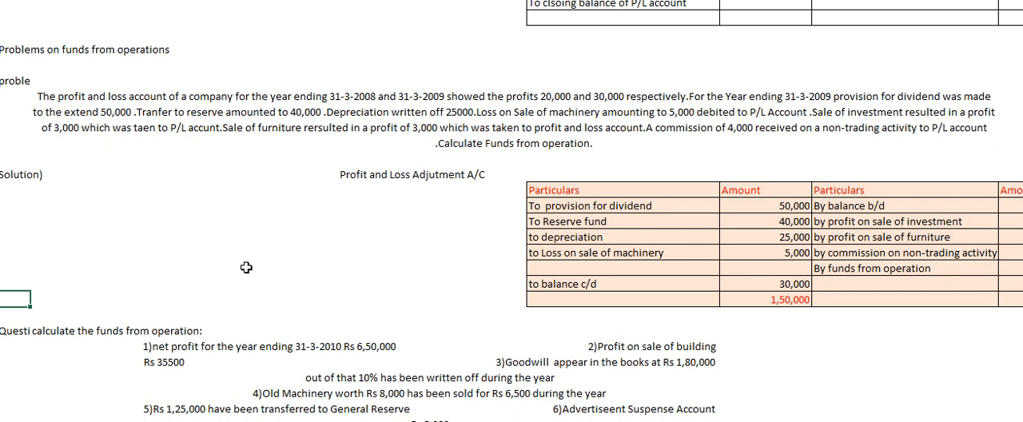
{"action": "key", "text": "Down"}
{"action": "key", "text": "Down"}
{"action": "key", "text": "Down"}
{"action": "key", "text": "Down"}
{"action": "key", "text": "Down"}
{"action": "key", "text": "Down"}
{"action": "key", "text": "Down"}
{"action": "key", "text": "Down"}
{"action": "key", "text": "Down"}
{"action": "key", "text": "Down"}
{"action": "key", "text": "Down"}
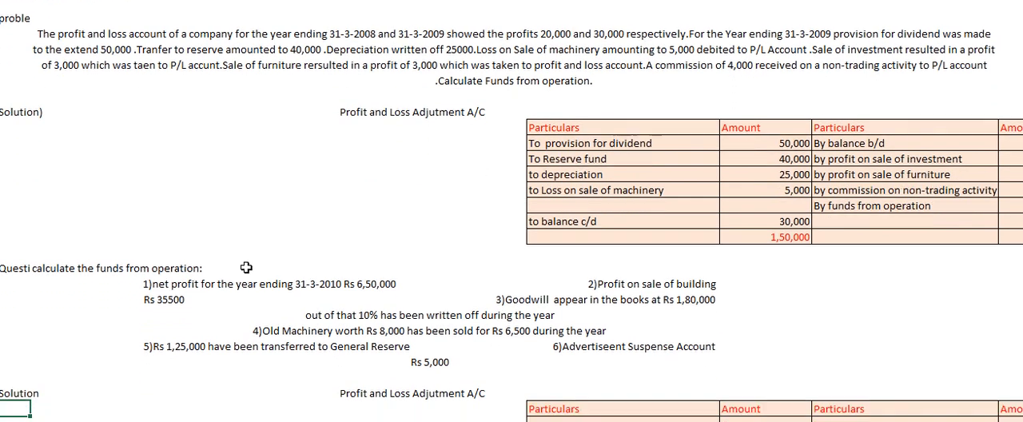
{"action": "key", "text": "Down"}
{"action": "key", "text": "Down"}
{"action": "key", "text": "Down"}
{"action": "key", "text": "Down"}
{"action": "key", "text": "Down"}
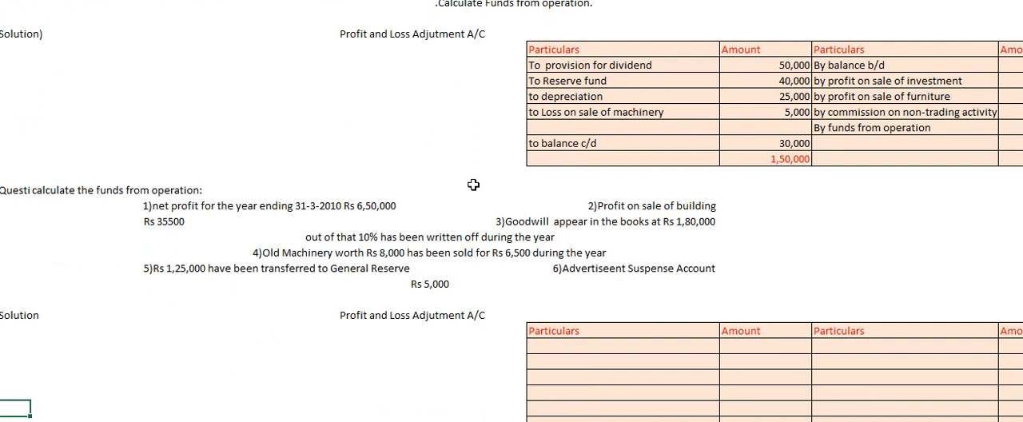
{"action": "left_click", "coordinate": [334, 215]}
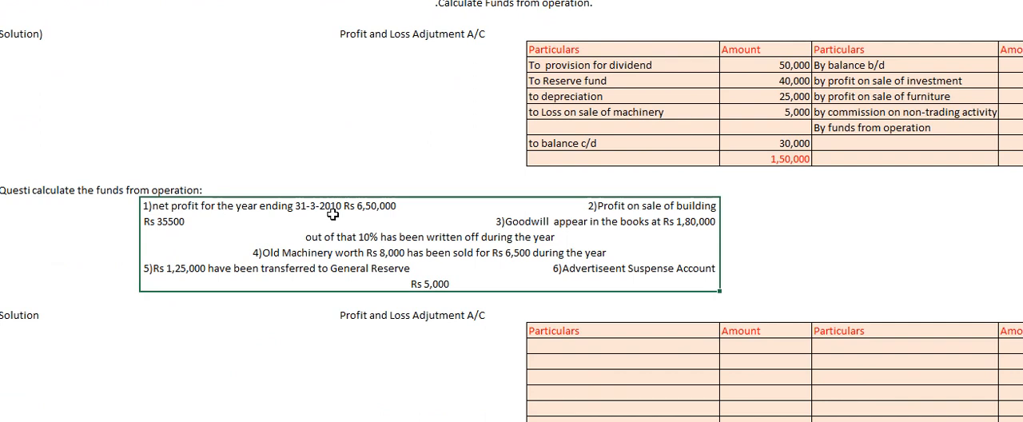
{"action": "double_click", "coordinate": [575, 205]}
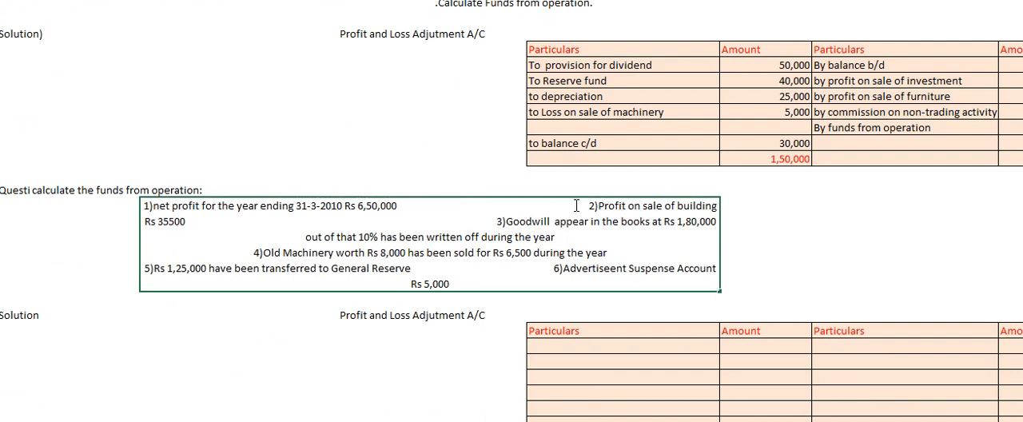
{"action": "key", "text": "Return"}
{"action": "left_click", "coordinate": [575, 205]}
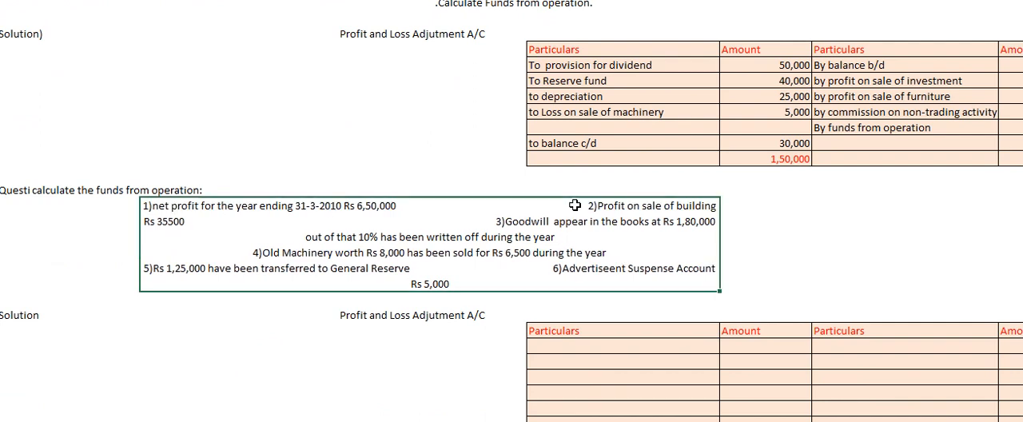
{"action": "double_click", "coordinate": [575, 205]}
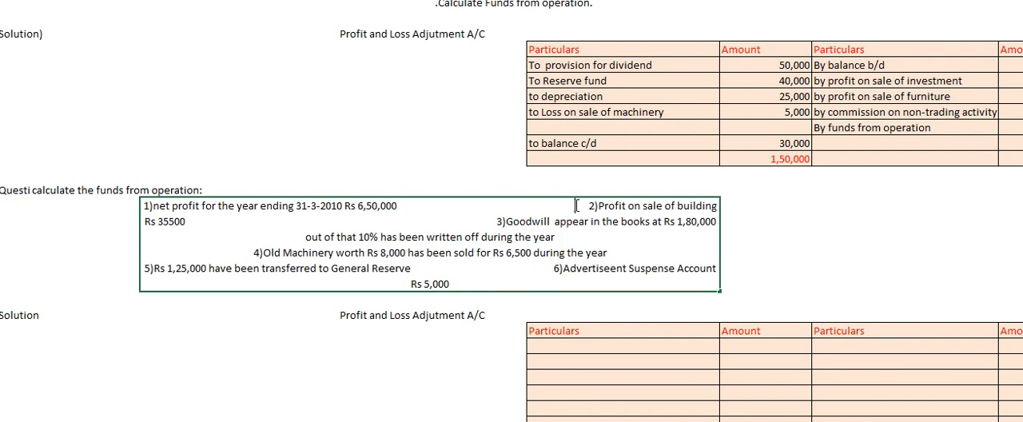
{"action": "key", "text": "BackSpace"}
{"action": "key", "text": "BackSpace"}
{"action": "key", "text": "BackSpace"}
{"action": "key", "text": "BackSpace"}
{"action": "key", "text": "BackSpace"}
{"action": "key", "text": "BackSpace"}
{"action": "key", "text": "BackSpace"}
{"action": "key", "text": "BackSpace"}
{"action": "key", "text": "BackSpace"}
{"action": "key", "text": "BackSpace"}
{"action": "key", "text": "BackSpace"}
{"action": "key", "text": "BackSpace"}
{"action": "key", "text": "BackSpace"}
{"action": "key", "text": "BackSpace"}
{"action": "key", "text": "BackSpace"}
{"action": "key", "text": "BackSpace"}
{"action": "key", "text": "BackSpace"}
{"action": "key", "text": "BackSpace"}
{"action": "key", "text": "BackSpace"}
{"action": "key", "text": "BackSpace"}
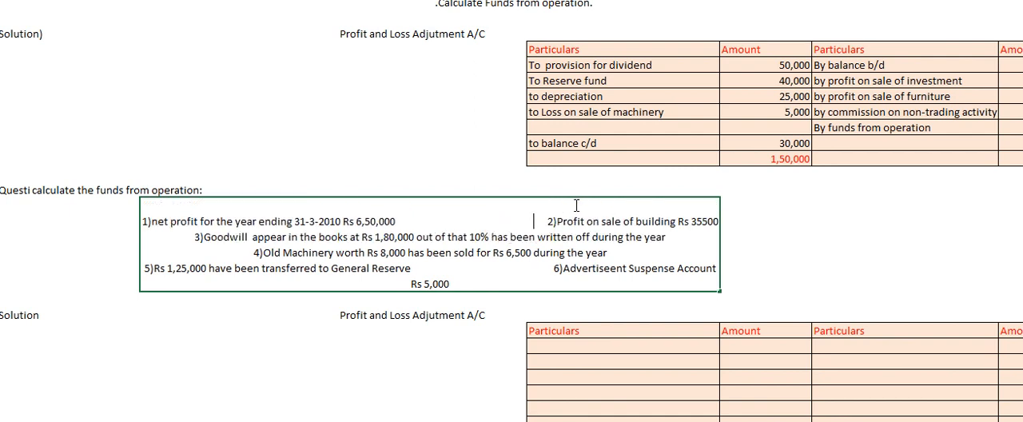
{"action": "key", "text": "BackSpace"}
{"action": "key", "text": "BackSpace"}
{"action": "key", "text": "BackSpace"}
{"action": "key", "text": "BackSpace"}
{"action": "key", "text": "BackSpace"}
{"action": "key", "text": "BackSpace"}
{"action": "key", "text": "BackSpace"}
{"action": "key", "text": "BackSpace"}
{"action": "key", "text": "BackSpace"}
{"action": "key", "text": "BackSpace"}
{"action": "key", "text": "BackSpace"}
{"action": "key", "text": "BackSpace"}
{"action": "key", "text": "BackSpace"}
{"action": "key", "text": "BackSpace"}
{"action": "key", "text": "BackSpace"}
{"action": "key", "text": "BackSpace"}
{"action": "key", "text": "BackSpace"}
{"action": "key", "text": "BackSpace"}
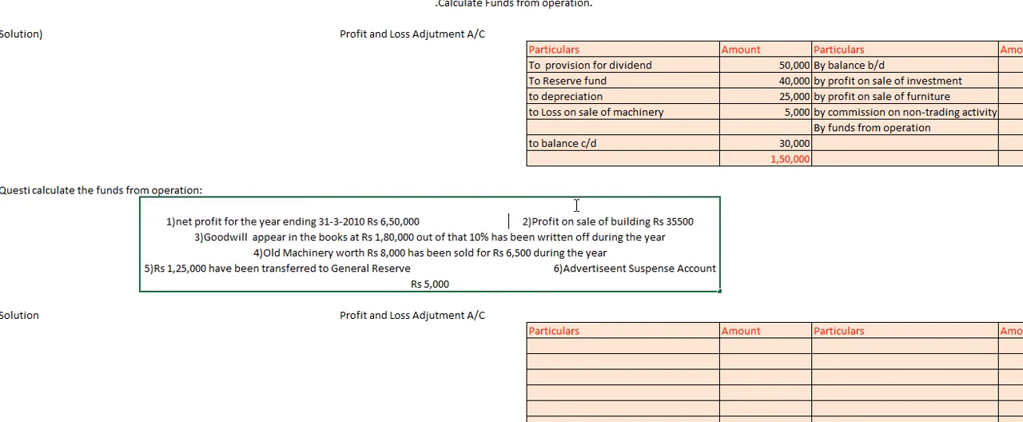
{"action": "key", "text": "BackSpace"}
{"action": "key", "text": "BackSpace"}
{"action": "key", "text": "BackSpace"}
{"action": "key", "text": "BackSpace"}
{"action": "key", "text": "BackSpace"}
{"action": "key", "text": "BackSpace"}
{"action": "key", "text": "BackSpace"}
{"action": "key", "text": "BackSpace"}
{"action": "key", "text": "BackSpace"}
{"action": "key", "text": "BackSpace"}
{"action": "key", "text": "BackSpace"}
{"action": "key", "text": "BackSpace"}
{"action": "key", "text": "BackSpace"}
{"action": "key", "text": "BackSpace"}
{"action": "key", "text": "BackSpace"}
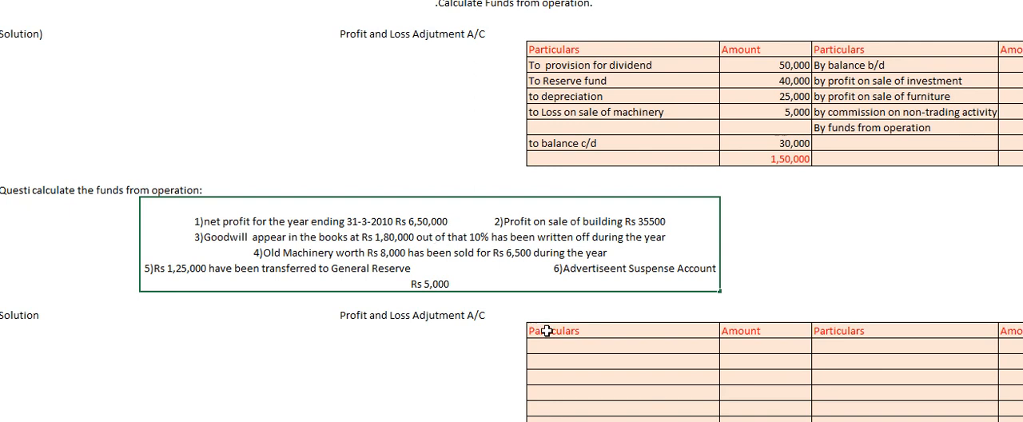
{"action": "left_click", "coordinate": [572, 346]}
{"action": "key", "text": "Down"}
{"action": "key", "text": "Down"}
{"action": "key", "text": "Down"}
{"action": "key", "text": "Down"}
{"action": "key", "text": "Down"}
{"action": "key", "text": "Down"}
{"action": "key", "text": "Down"}
{"action": "key", "text": "Down"}
{"action": "key", "text": "Down"}
{"action": "key", "text": "Down"}
{"action": "key", "text": "Down"}
{"action": "key", "text": "Down"}
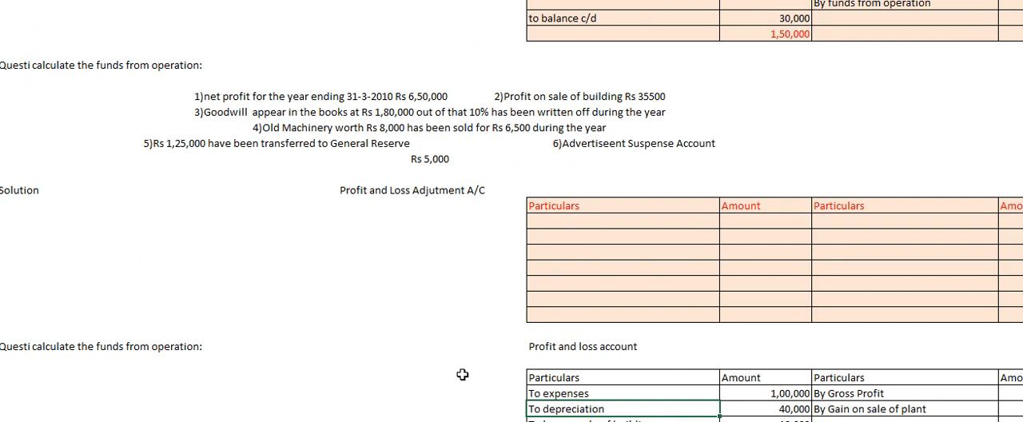
{"action": "left_click", "coordinate": [567, 301]}
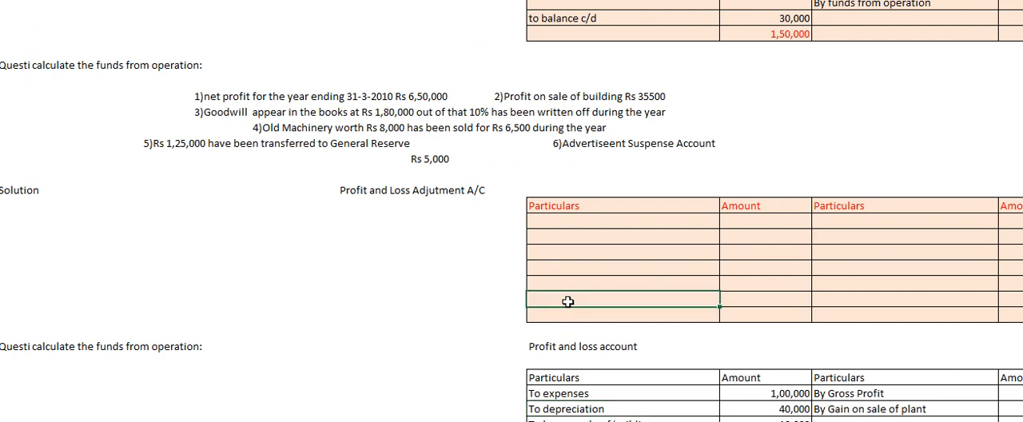
{"action": "type", "text": "to"}
{"action": "key", "text": "BackSpace"}
{"action": "key", "text": "BackSpace"}
{"action": "key", "text": "BackSpace"}
{"action": "left_click", "coordinate": [661, 270]}
{"action": "left_click", "coordinate": [673, 216]}
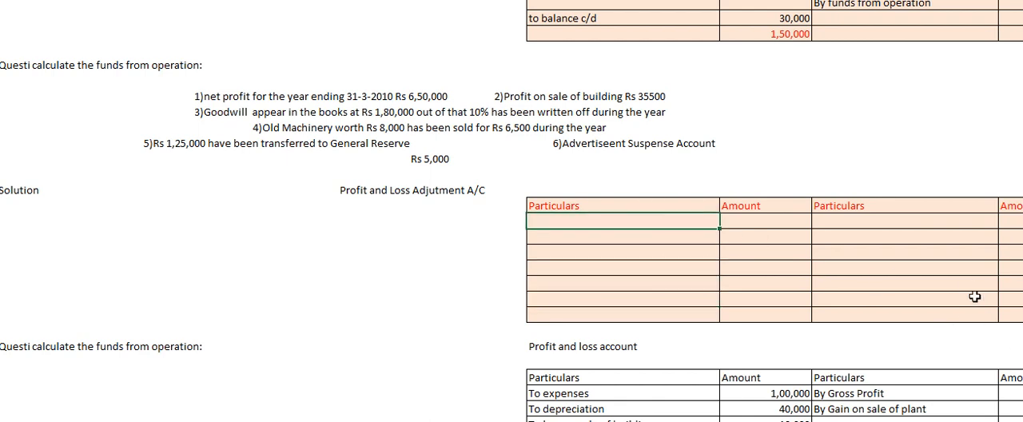
{"action": "left_click", "coordinate": [767, 294]}
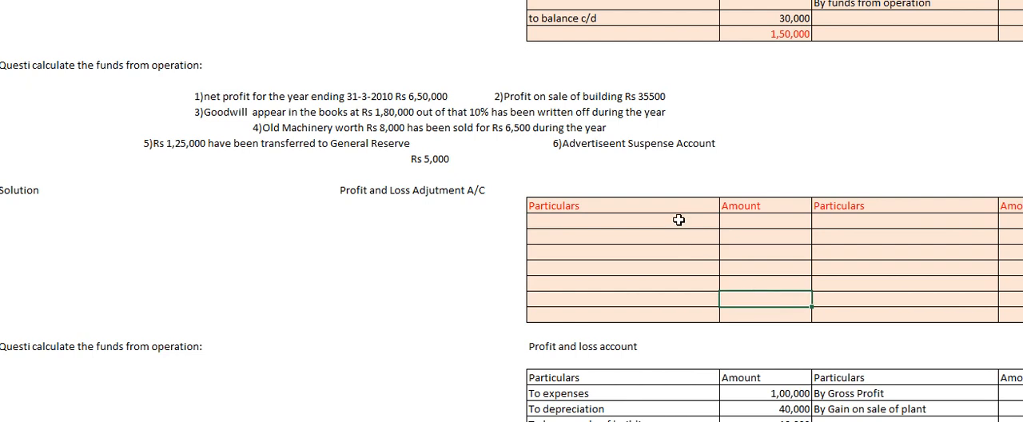
{"action": "left_click", "coordinate": [679, 220]}
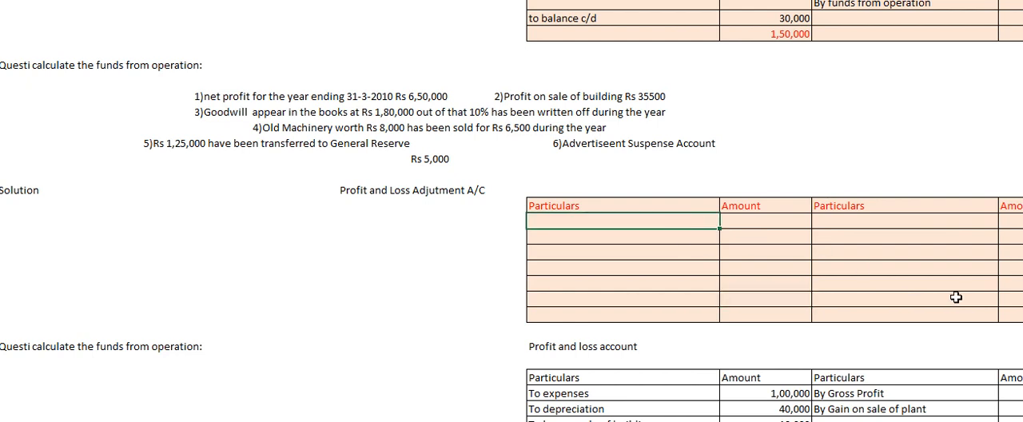
{"action": "double_click", "coordinate": [695, 222]}
{"action": "left_click", "coordinate": [734, 284]}
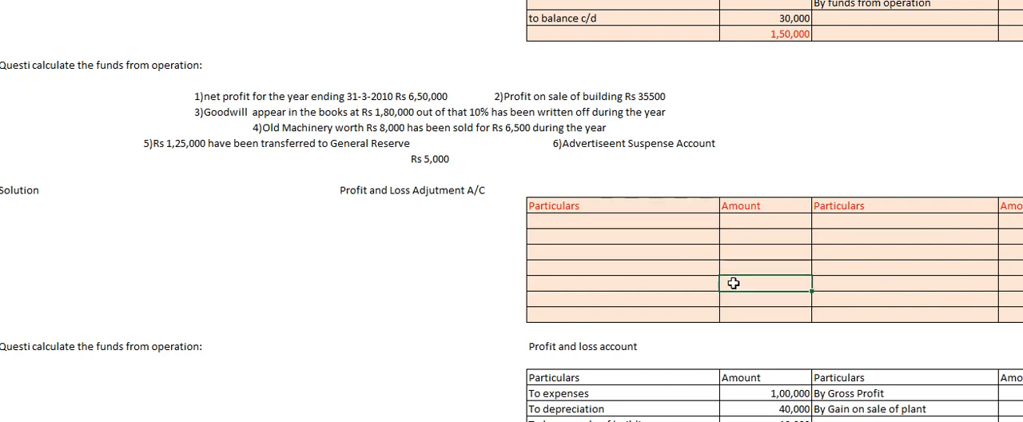
{"action": "mouse_move", "coordinate": [649, 222]}
{"action": "left_mouse_down"}
{"action": "mouse_move", "coordinate": [694, 317]}
{"action": "mouse_move", "coordinate": [1012, 306]}
{"action": "mouse_move", "coordinate": [902, 285]}
{"action": "mouse_move", "coordinate": [1002, 312]}
{"action": "left_mouse_up"}
{"action": "scroll", "coordinate": [1001, 312], "scroll_direction": "down", "scroll_amount": 10}
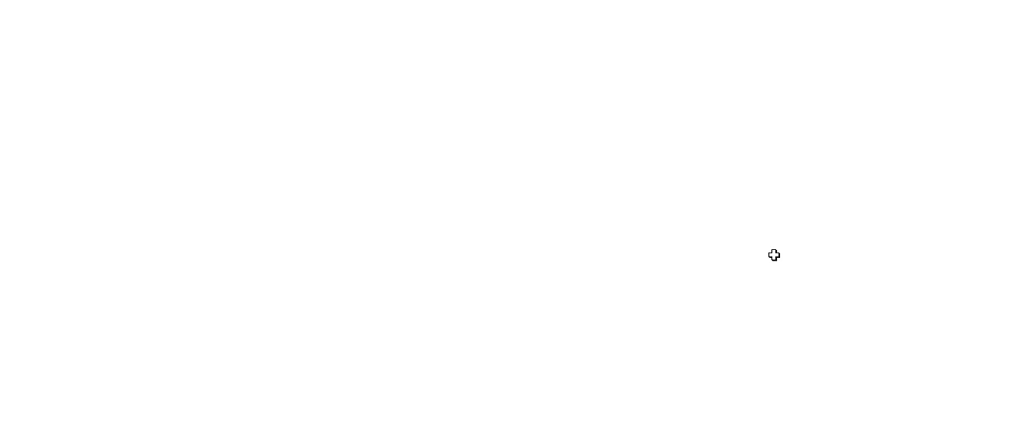
{"action": "key", "text": "ctrl+z"}
{"action": "left_click_drag", "start_coordinate": [661, 205], "coordinate": [986, 296]}
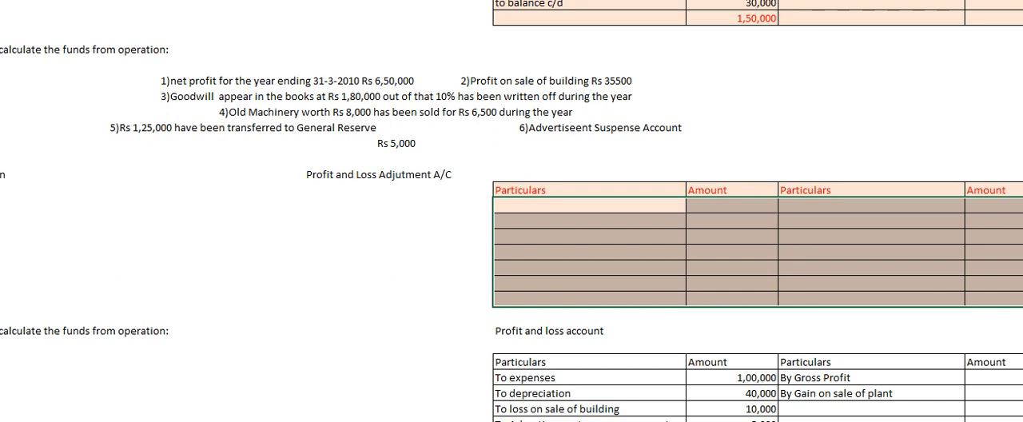
{"action": "key", "text": "alt+n"}
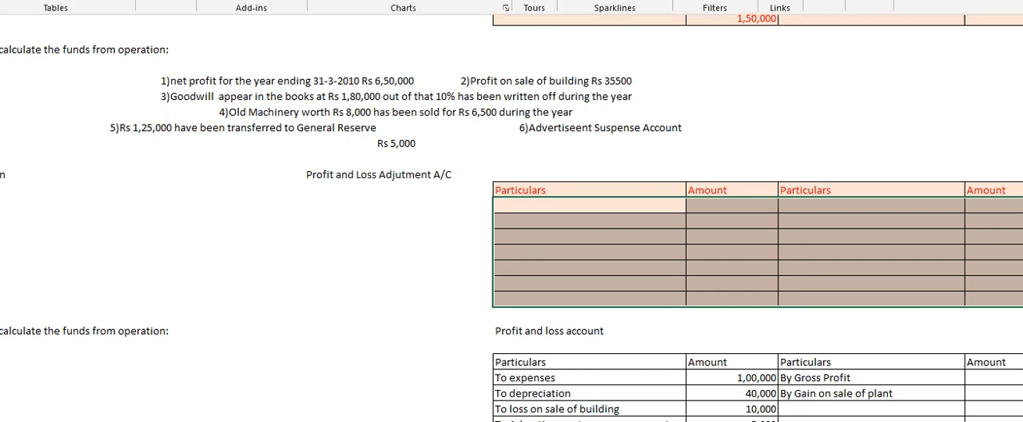
{"action": "key", "text": "alt+h"}
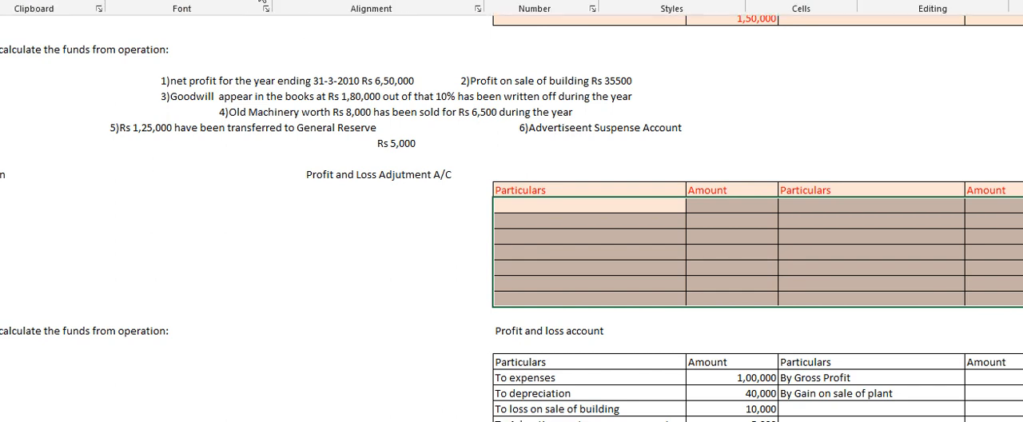
{"action": "left_click", "coordinate": [603, 203]}
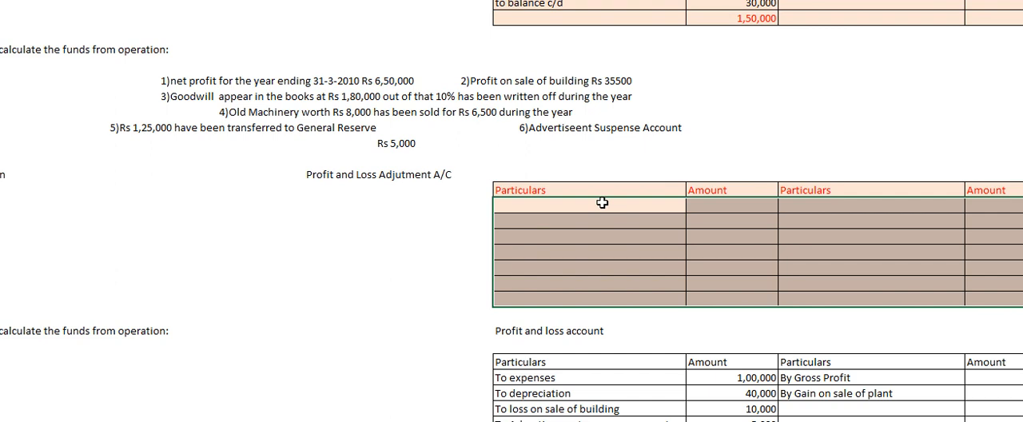
{"action": "left_click", "coordinate": [602, 203]}
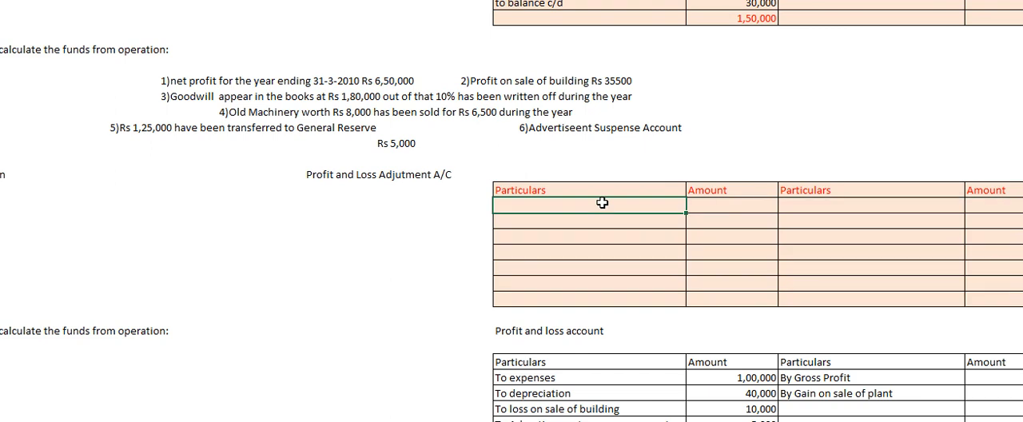
Enter "To net profit c/d" with 6,50,000 on the debit side, in the row above the table's total row.
{"action": "left_click", "coordinate": [541, 286]}
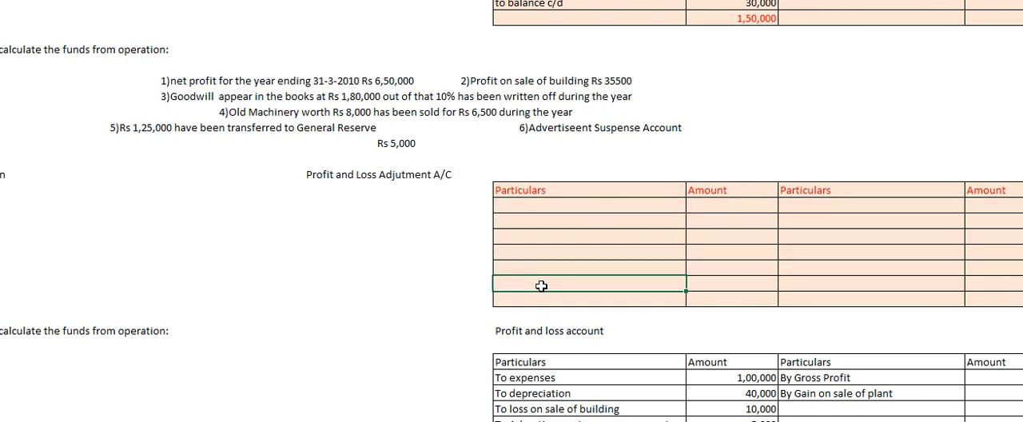
{"action": "type", "text": "To net "}
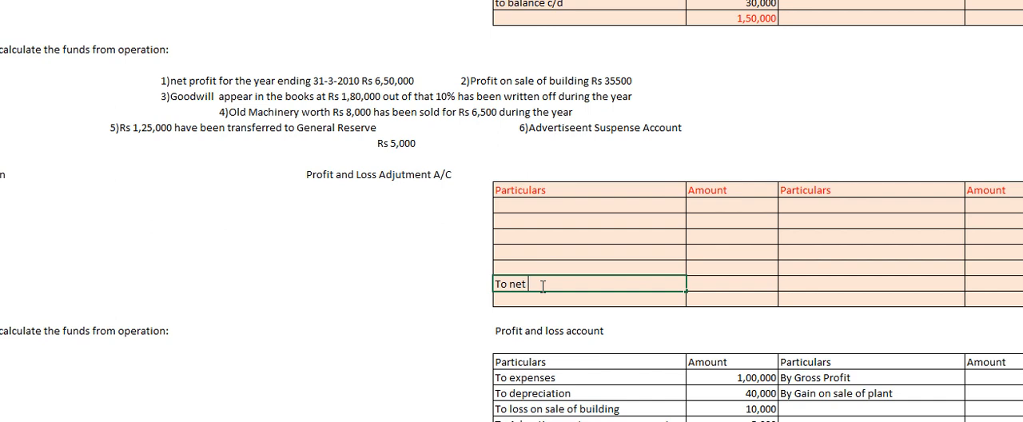
{"action": "type", "text": "profit c/d"}
{"action": "left_click", "coordinate": [719, 290]}
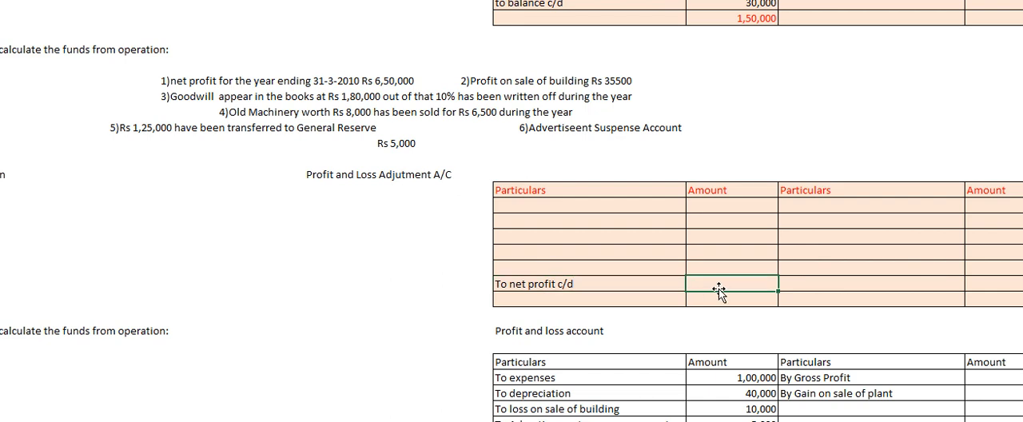
{"action": "type", "text": "6,50,000"}
{"action": "key", "text": "Return"}
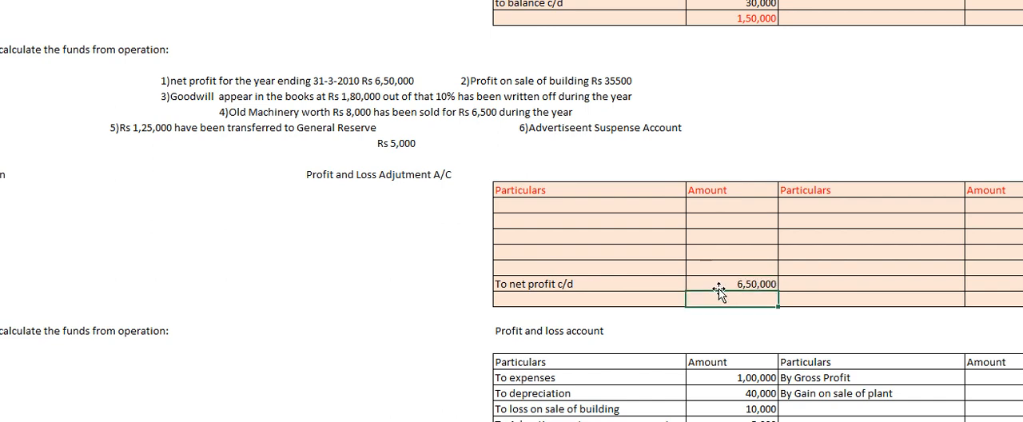
Enter "By profit on sale of building" with 35,500 as the first credit entry of the adjustment account.
{"action": "left_click", "coordinate": [557, 81]}
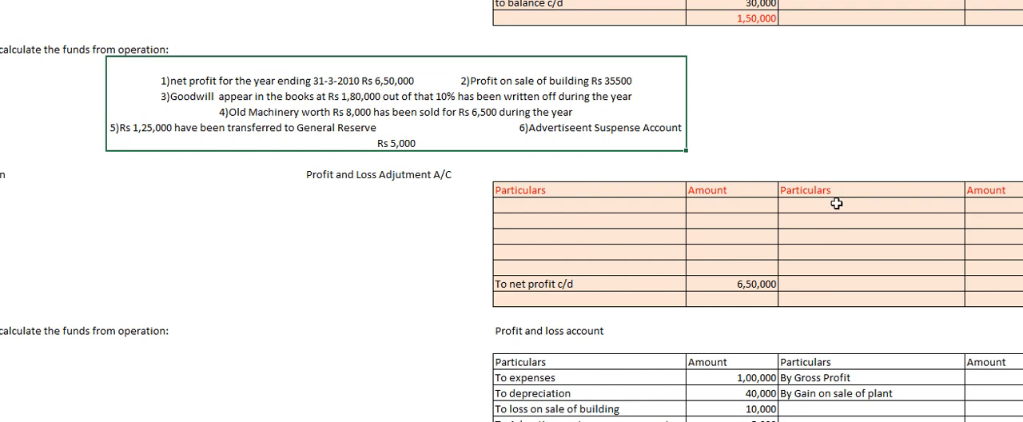
{"action": "left_click", "coordinate": [813, 201]}
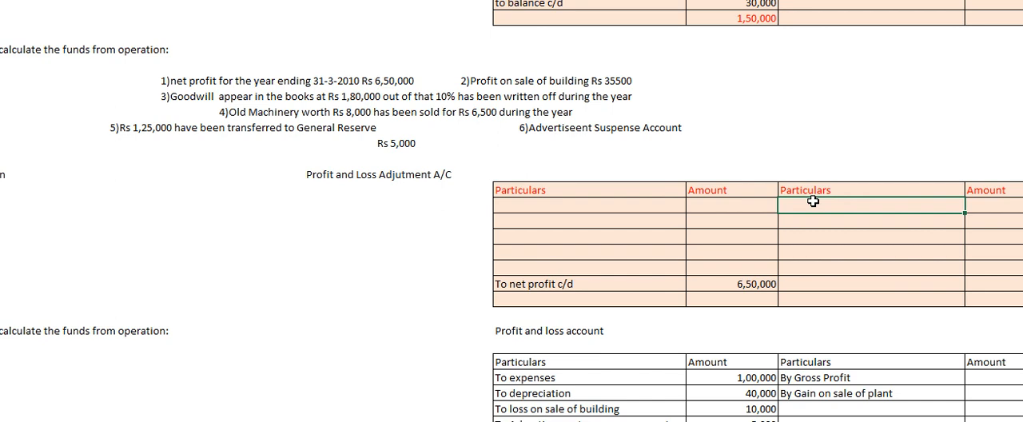
{"action": "type", "text": "By profit on sale og"}
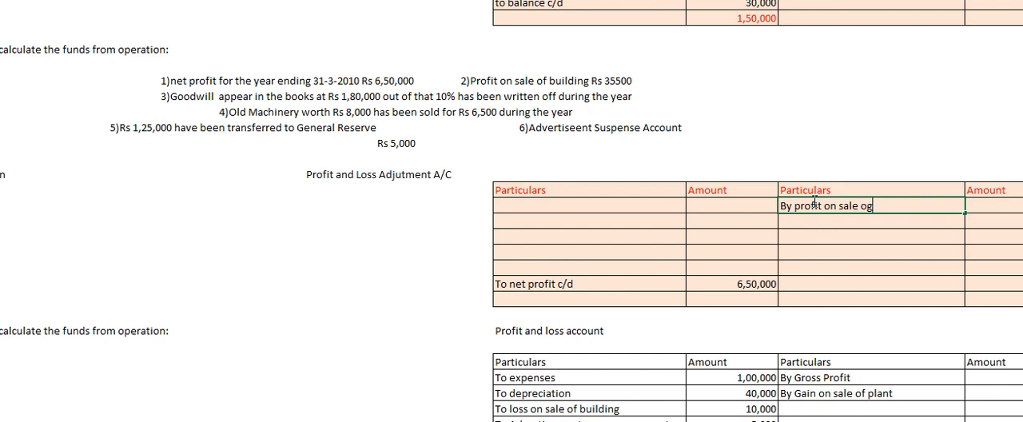
{"action": "key", "text": "BackSpace"}
{"action": "type", "text": "f building"}
{"action": "key", "text": "Tab"}
{"action": "type", "text": "35"}
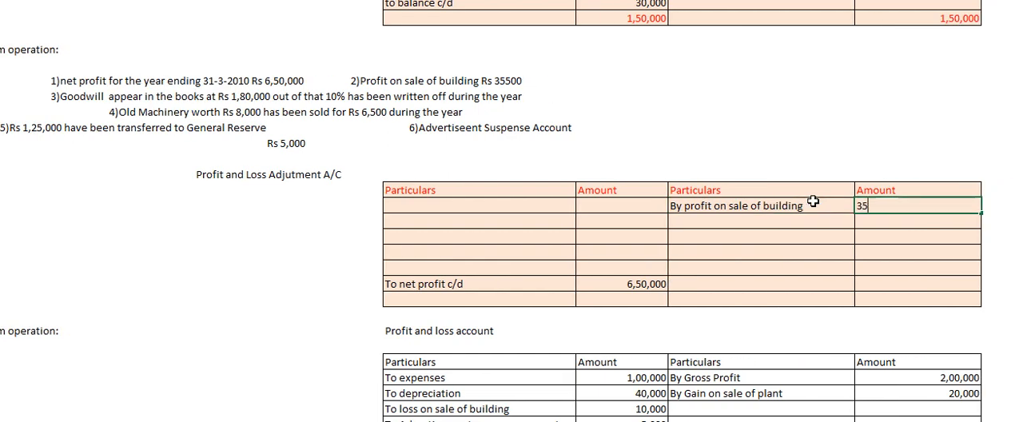
{"action": "type", "text": ",500"}
Enter "To Goodwill written off(1,80,000*10*)" as the first debit particular of the Profit and Loss Adjustment account.
{"action": "left_click", "coordinate": [147, 96]}
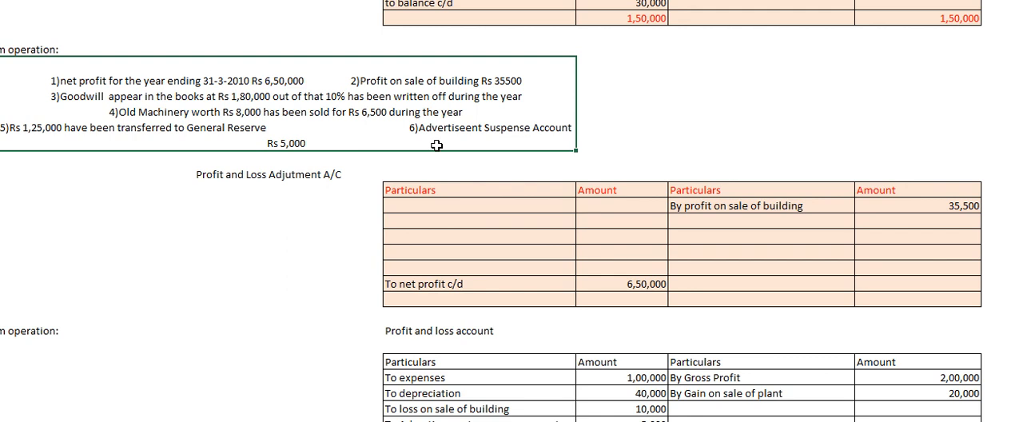
{"action": "left_click", "coordinate": [400, 204]}
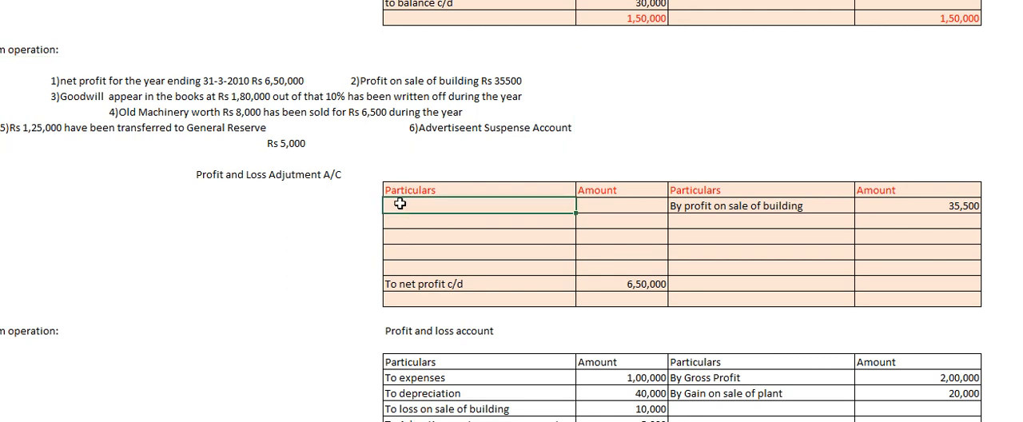
{"action": "type", "text": "To "}
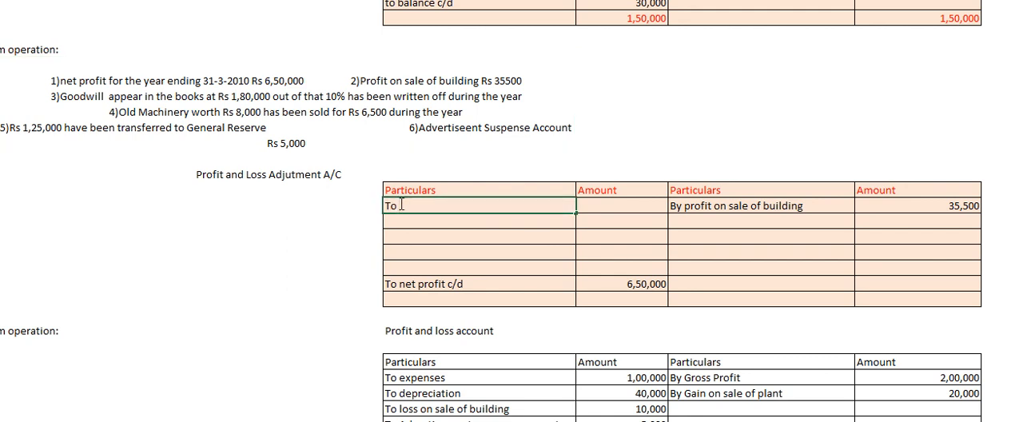
{"action": "type", "text": "Goodwill writt"}
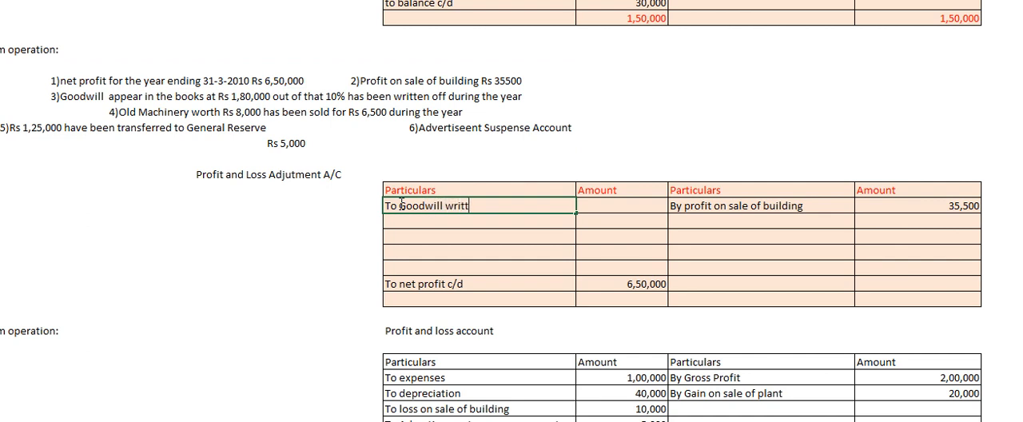
{"action": "type", "text": "en off(1,80,000"}
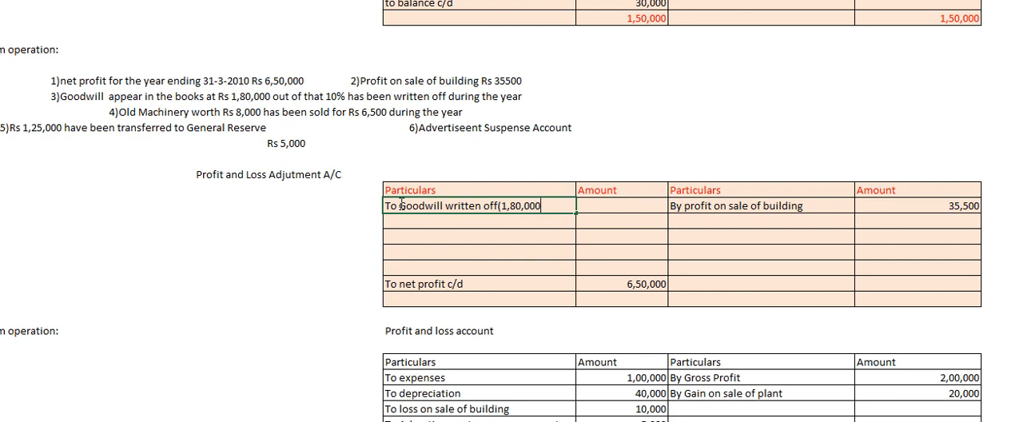
{"action": "type", "text": "*10*)"}
Enter 18,000 as the amount for the goodwill written off.
{"action": "left_click", "coordinate": [616, 209]}
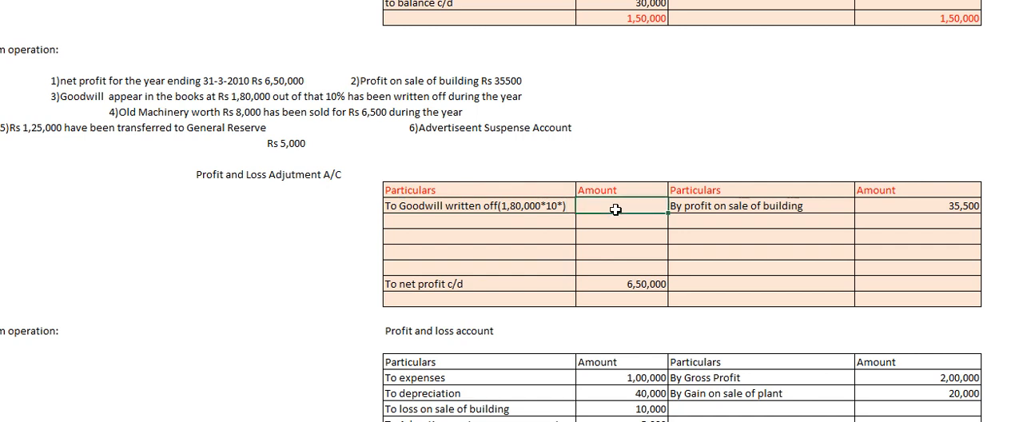
{"action": "type", "text": "18,000"}
{"action": "key", "text": "Return"}
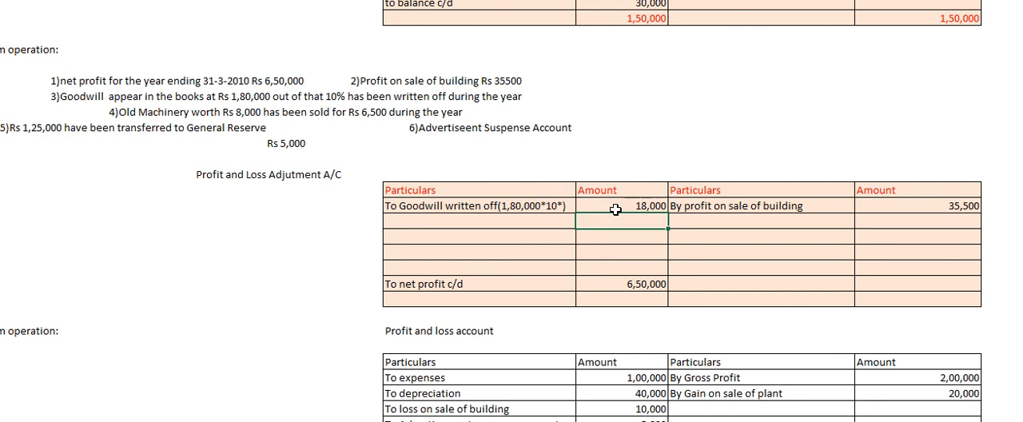
Enter "to loss on sale of machinery(8000-6500)" with 1500 as the second debit entry.
{"action": "left_click", "coordinate": [462, 218]}
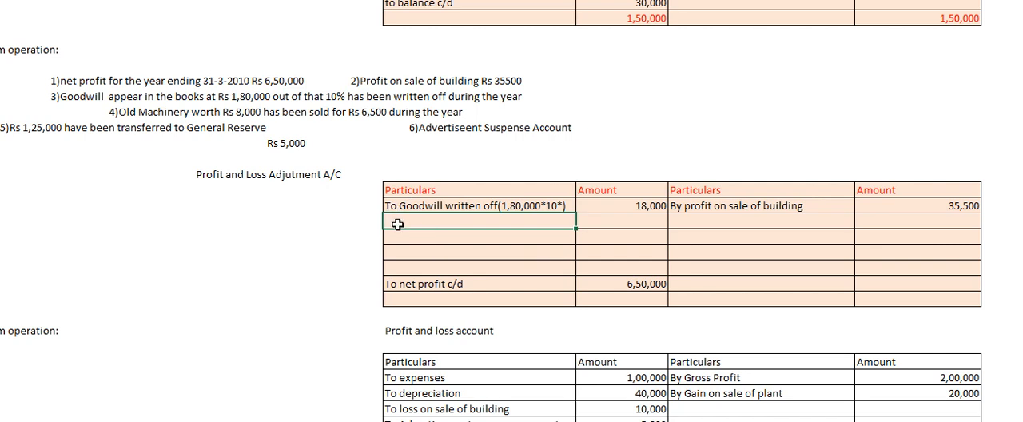
{"action": "type", "text": "to "}
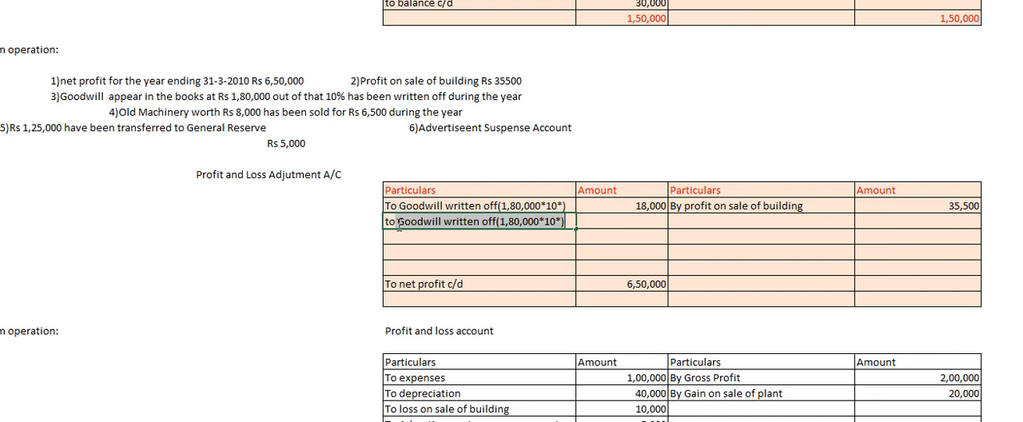
{"action": "type", "text": "toss"}
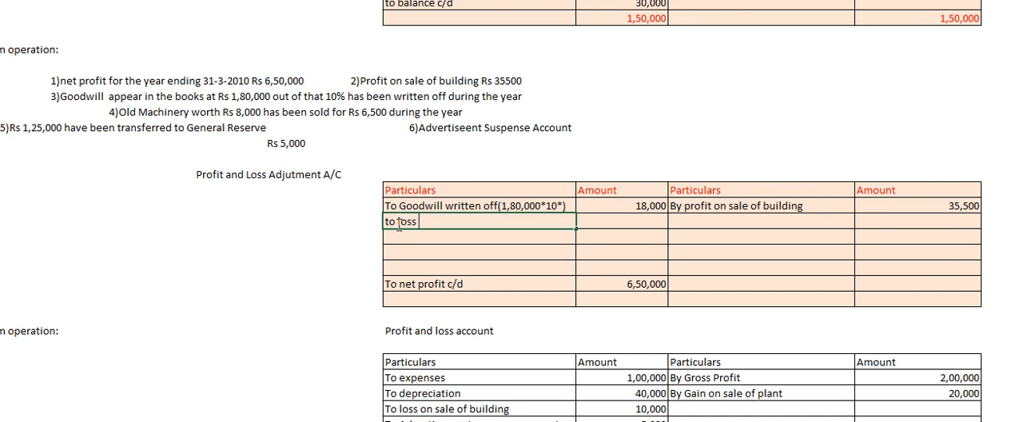
{"action": "type", "text": " on sale of machinery"}
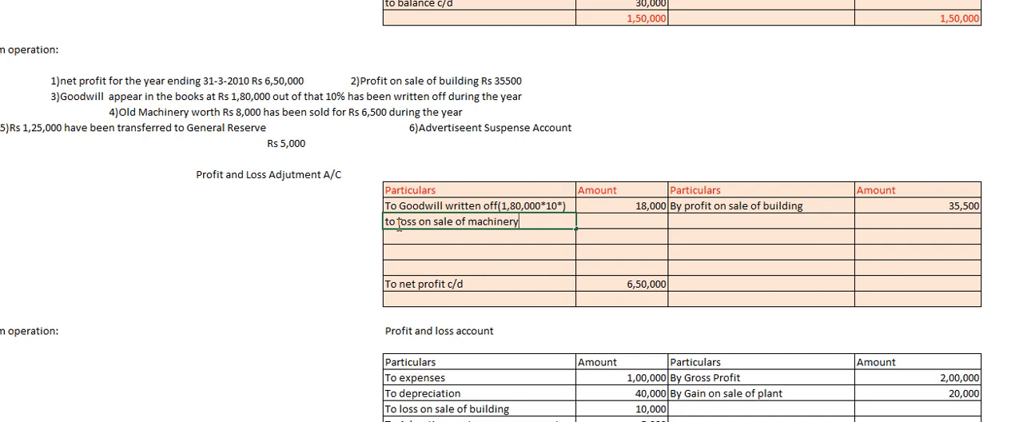
{"action": "type", "text": "(8000-6500)"}
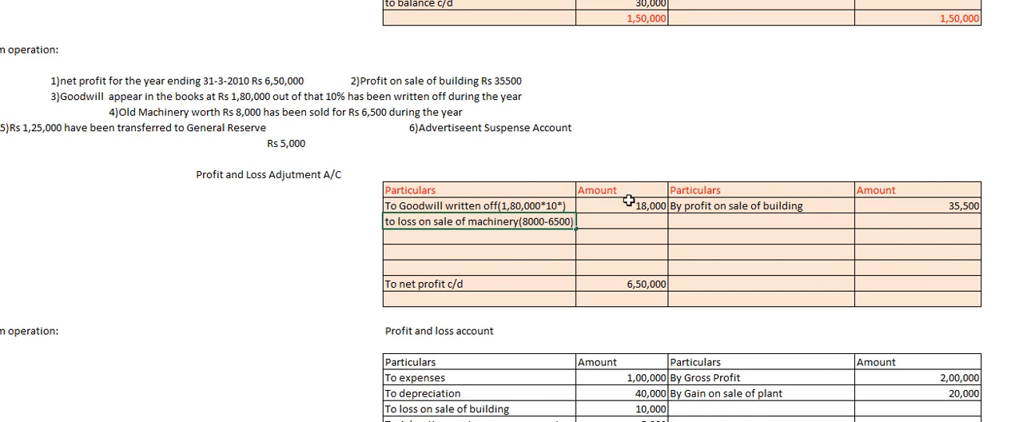
{"action": "left_click", "coordinate": [606, 225]}
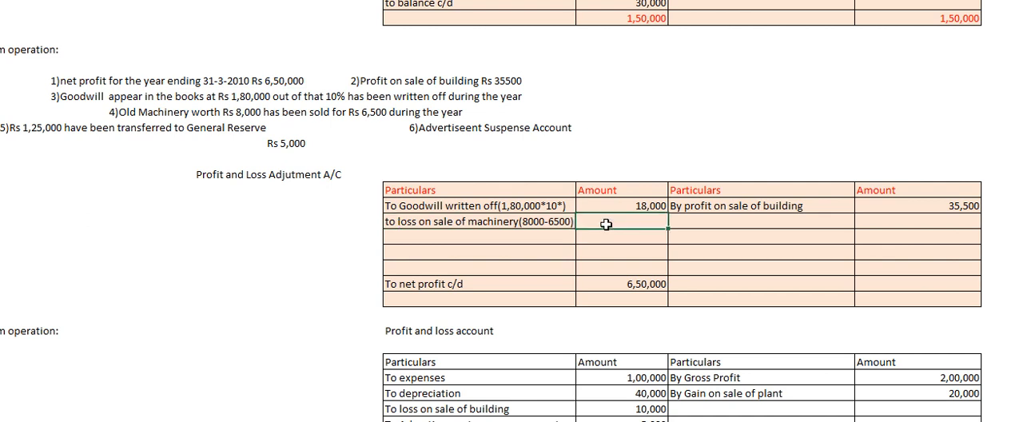
{"action": "type", "text": "1500"}
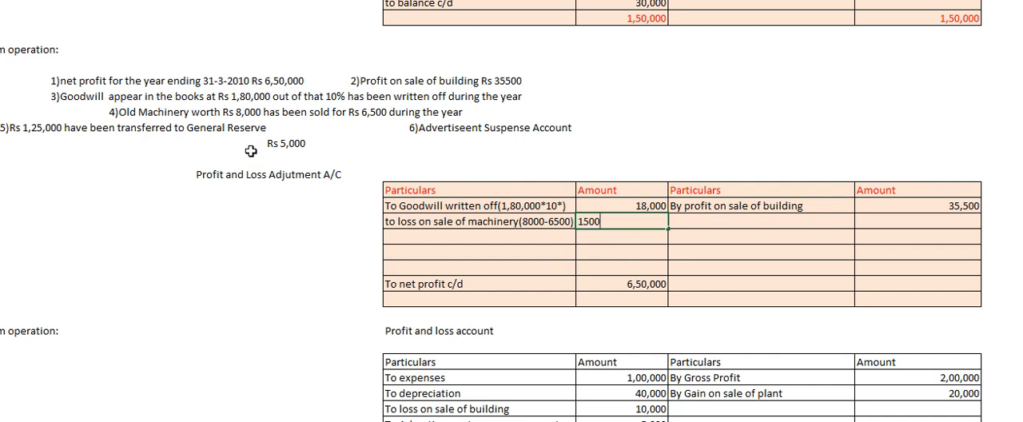
Enter "To transfer to general reserve" with 1,25,000 as the third debit entry.
{"action": "left_click", "coordinate": [99, 137]}
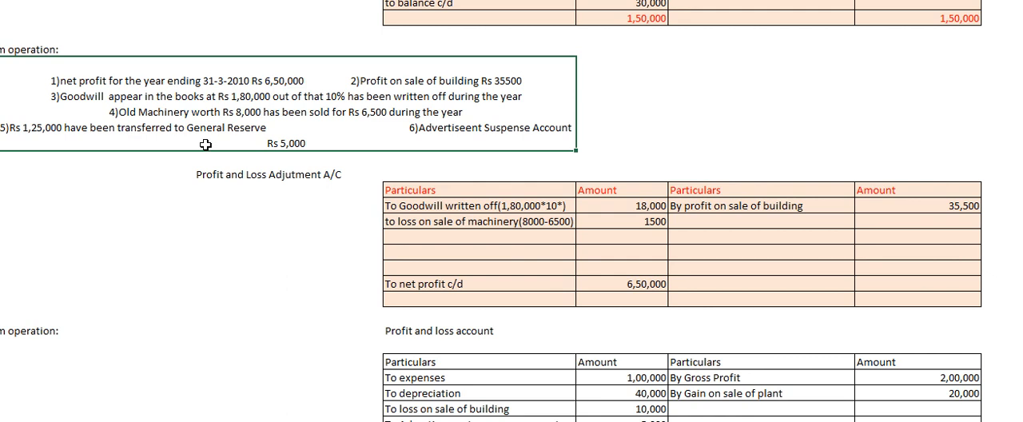
{"action": "left_click", "coordinate": [439, 238]}
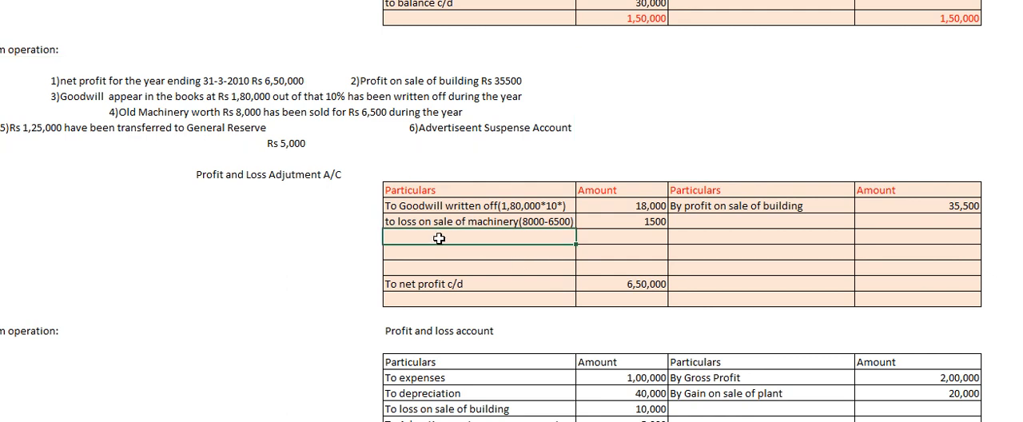
{"action": "type", "text": "To transfer to general reserve"}
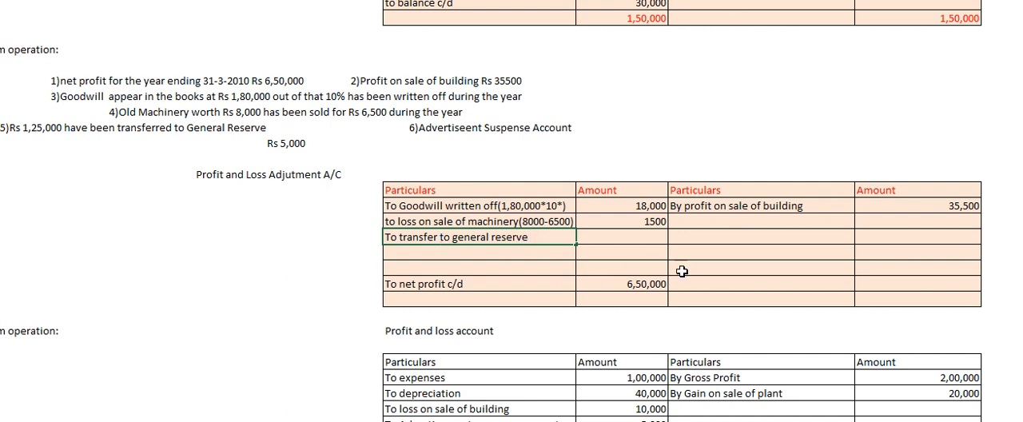
{"action": "left_click", "coordinate": [621, 243]}
{"action": "type", "text": "1"}
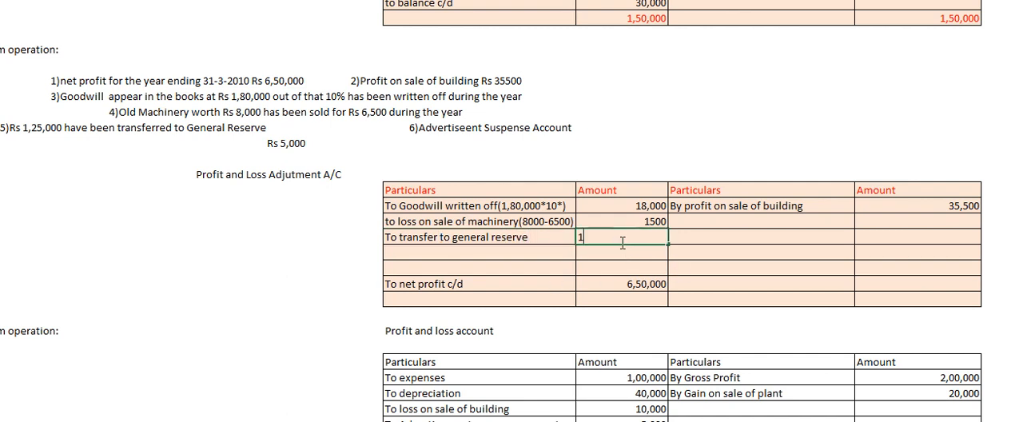
{"action": "type", "text": ",25,000"}
Enter "To advertisement suspense account" with 5,000 as the fourth debit entry.
{"action": "left_click", "coordinate": [424, 238]}
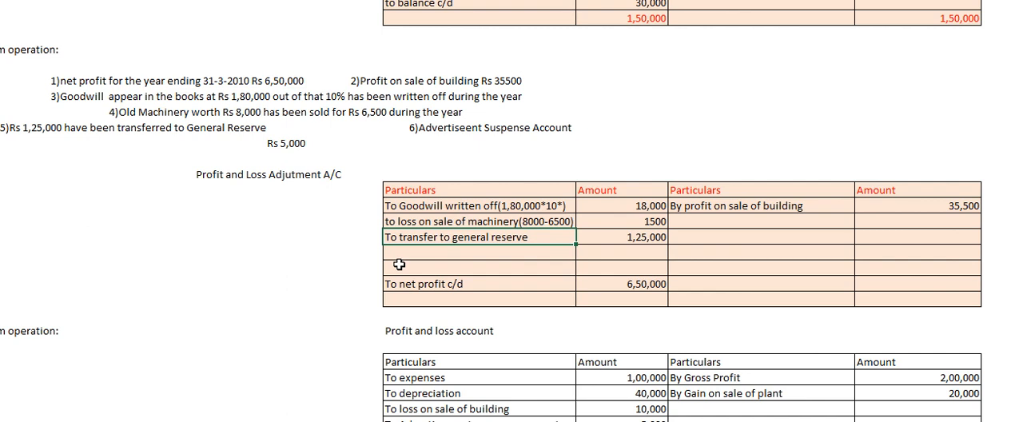
{"action": "left_click", "coordinate": [422, 253]}
{"action": "type", "text": "T"}
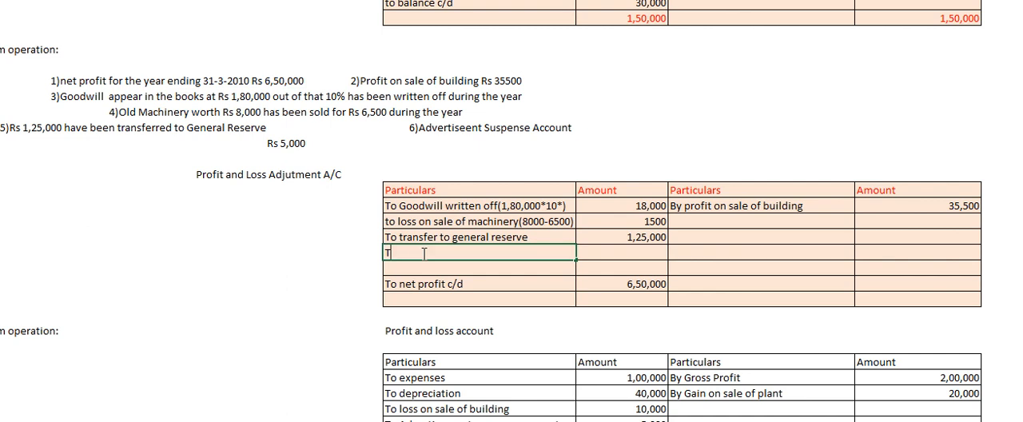
{"action": "type", "text": "o advertiseme"}
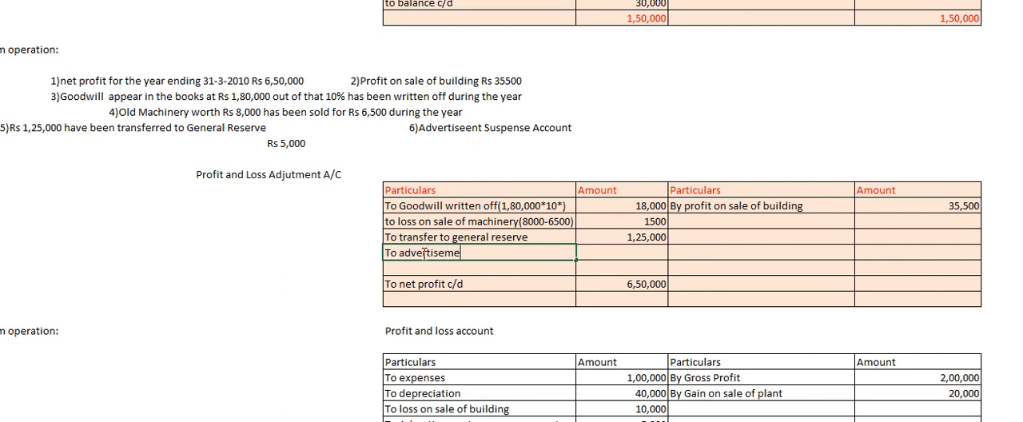
{"action": "type", "text": "nt suspense account"}
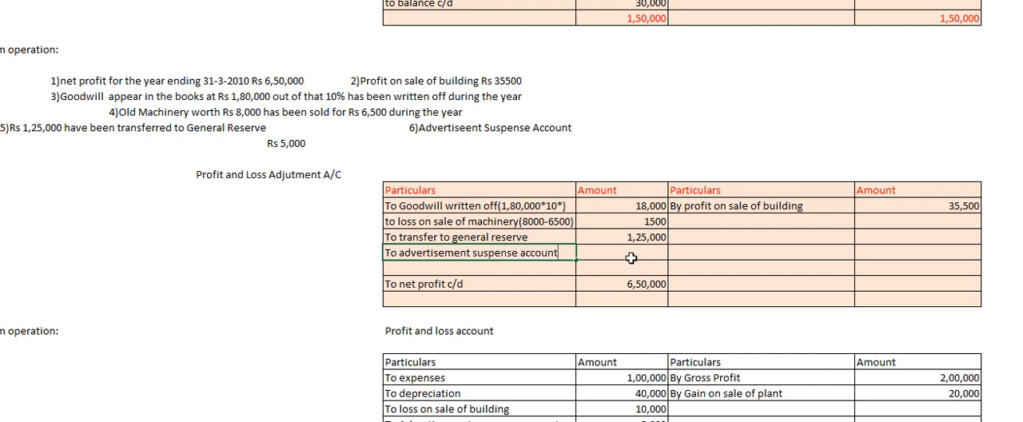
{"action": "left_click", "coordinate": [630, 255]}
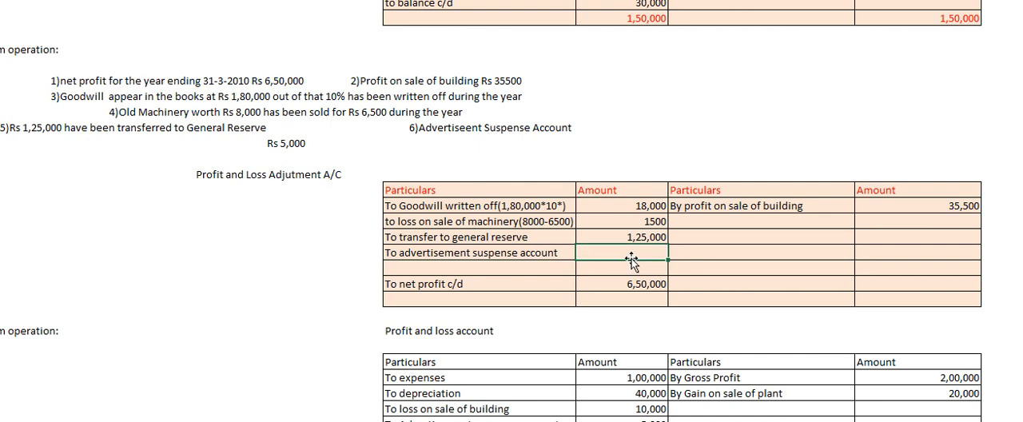
{"action": "type", "text": "5,000"}
Total the debit amounts in the account's last row with a SUM formula over H234:H239.
{"action": "left_click", "coordinate": [458, 298]}
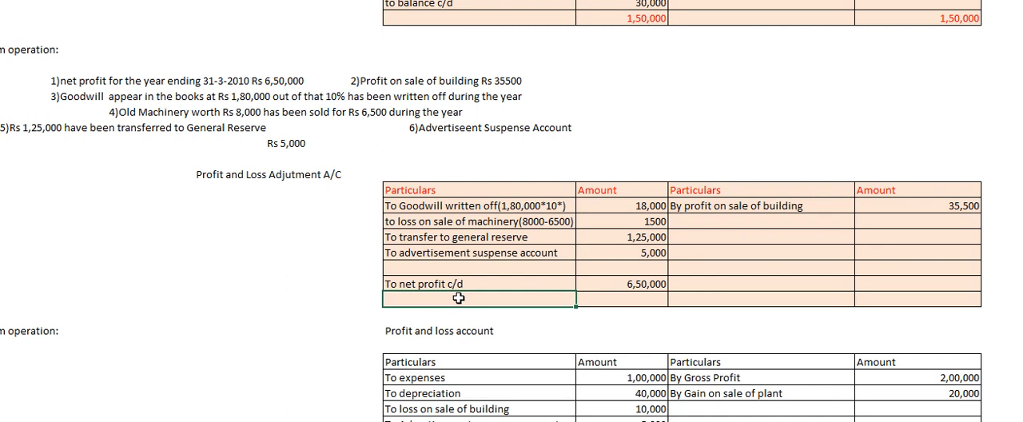
{"action": "left_click", "coordinate": [628, 301]}
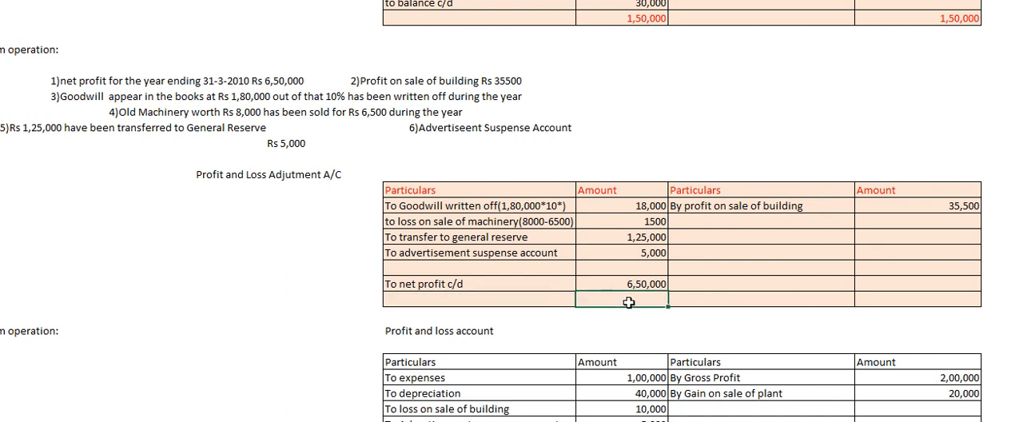
{"action": "type", "text": "=sum"}
{"action": "key", "text": "Tab"}
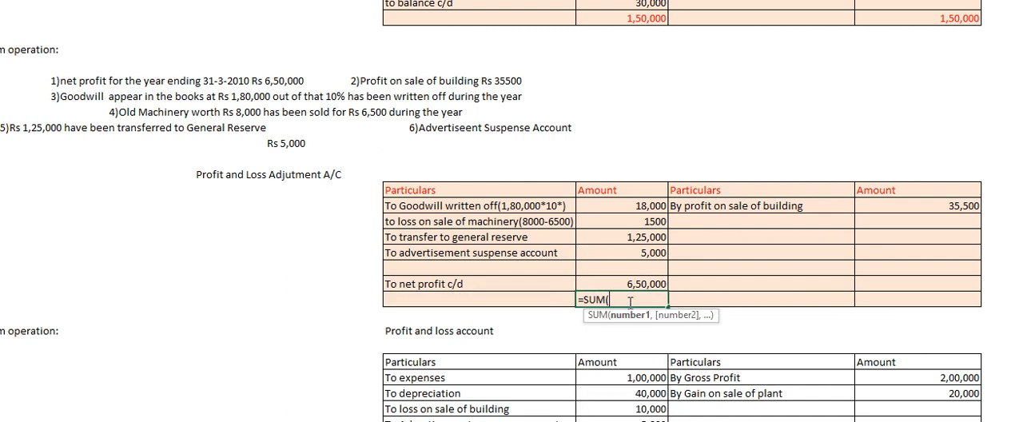
{"action": "left_click_drag", "start_coordinate": [642, 206], "coordinate": [633, 285]}
{"action": "type", "text": ")"}
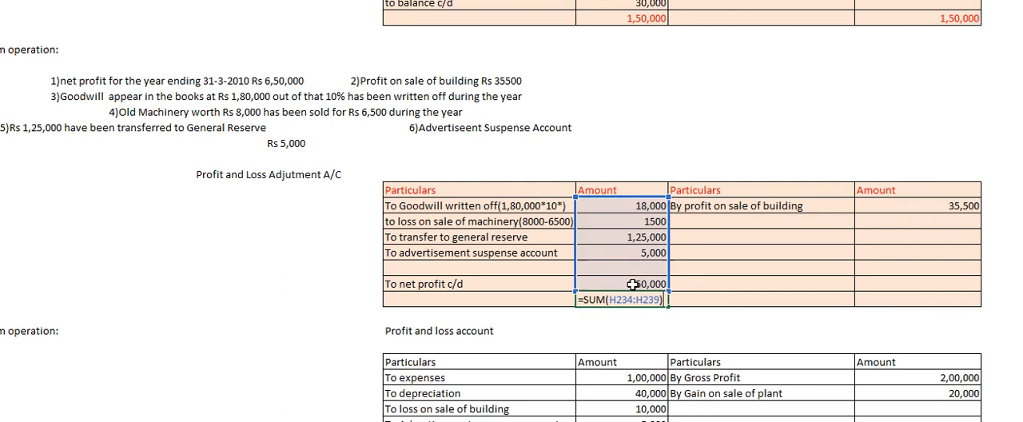
{"action": "key", "text": "Return"}
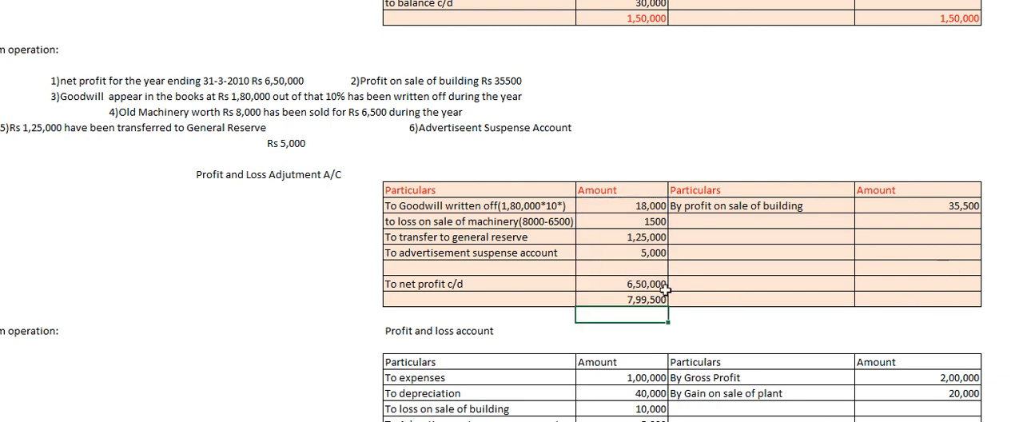
{"action": "left_click", "coordinate": [651, 302]}
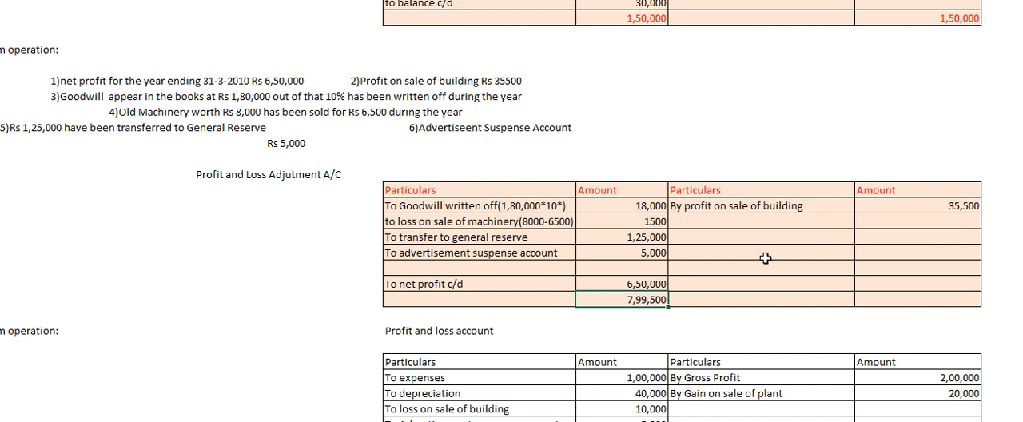
Calculate the balancing amount on the credit side, in the general reserve row, with the formula =H240-J234.
{"action": "left_click", "coordinate": [911, 231]}
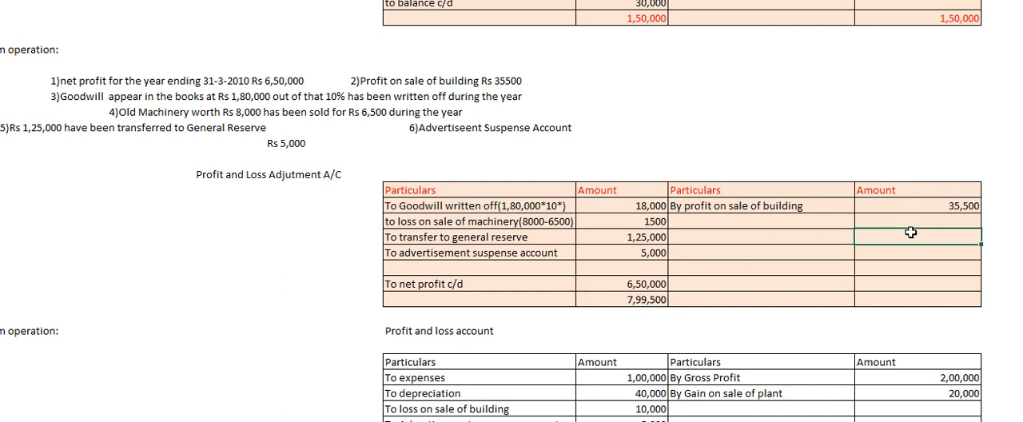
{"action": "type", "text": "="}
{"action": "left_click", "coordinate": [621, 299]}
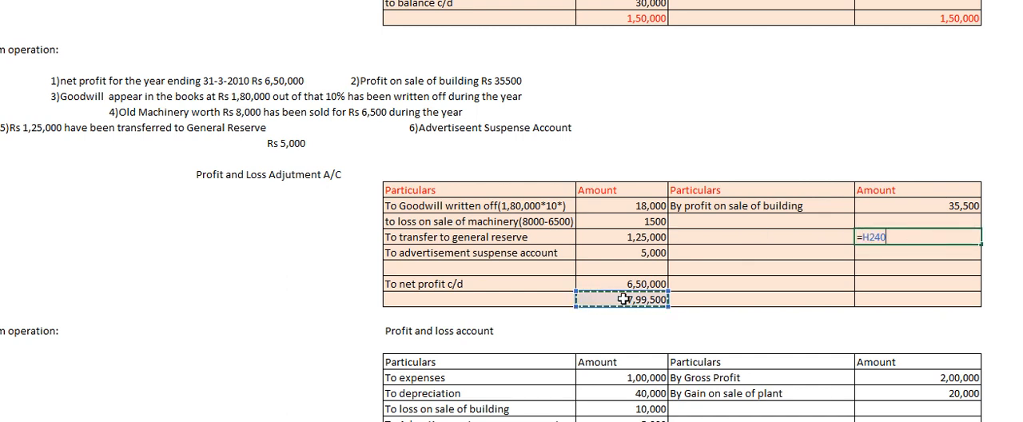
{"action": "type", "text": "-"}
{"action": "left_click", "coordinate": [870, 208]}
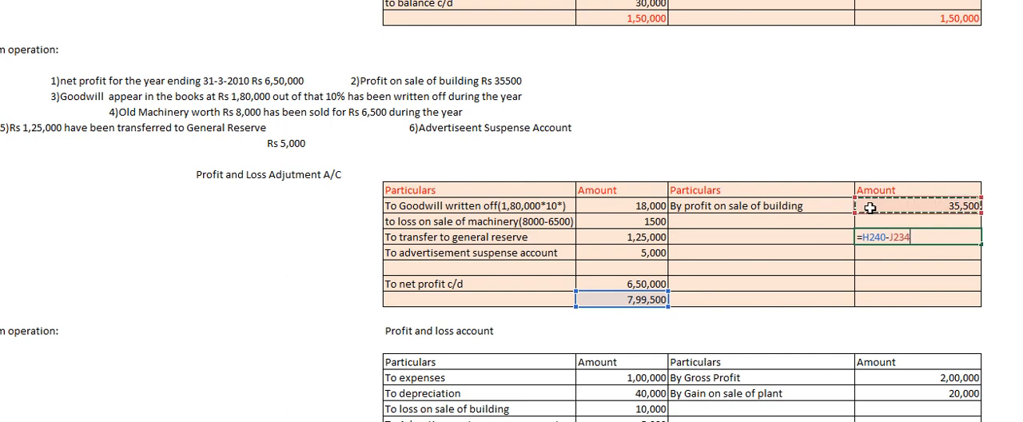
{"action": "key", "text": "Return"}
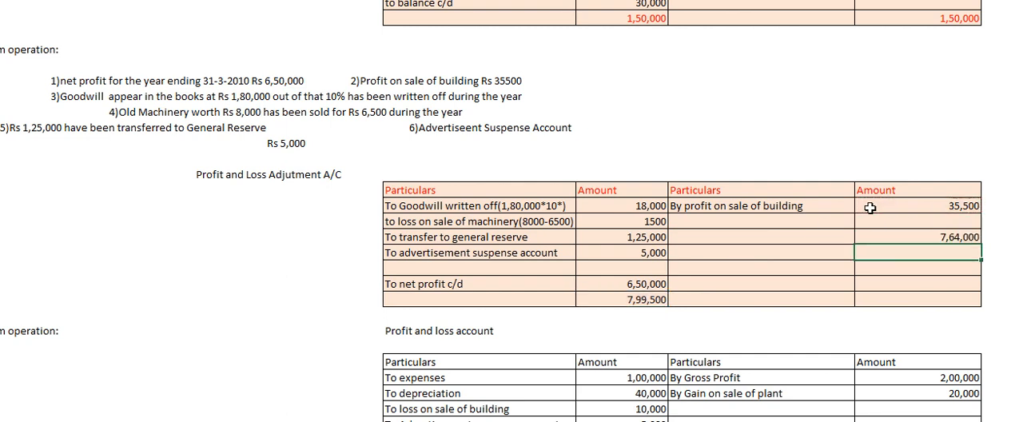
Label the credit-side balancing amount "by funds from operation".
{"action": "left_click", "coordinate": [705, 231]}
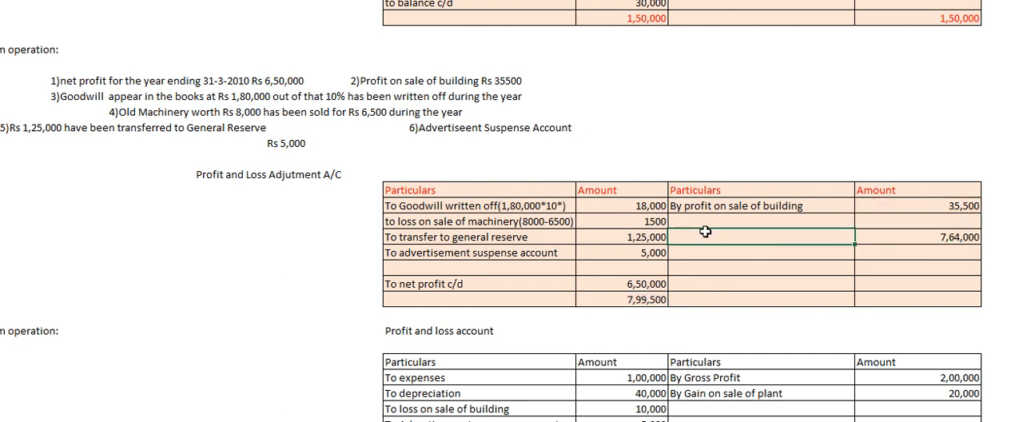
{"action": "type", "text": "by funds from operation"}
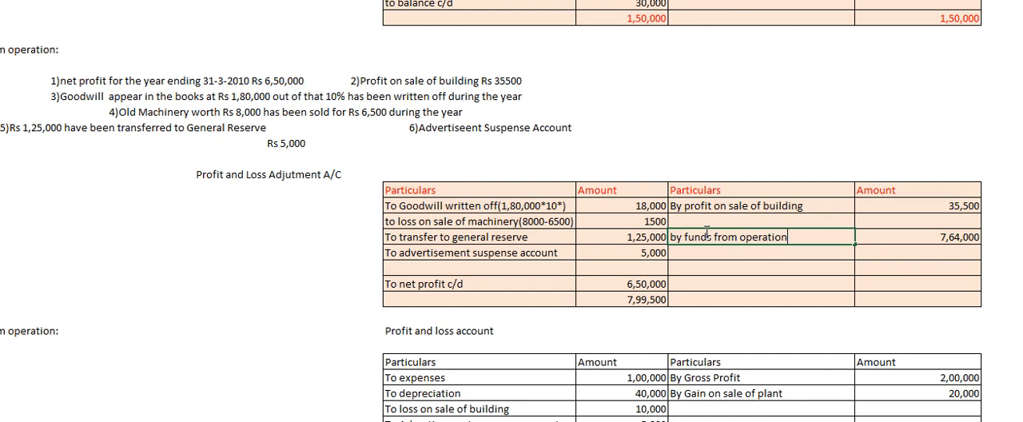
Total the credit amounts in the adjustment account's last row with a SUM formula over J234:J239.
{"action": "left_click", "coordinate": [755, 284]}
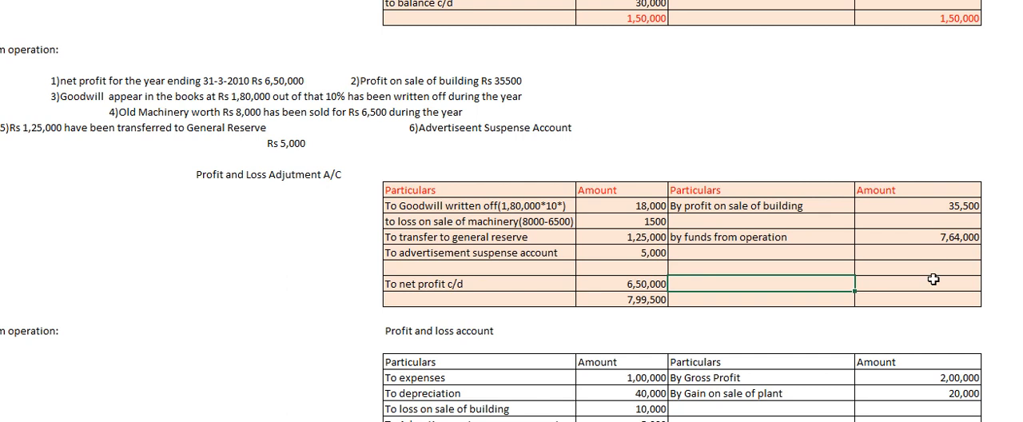
{"action": "left_click", "coordinate": [909, 301]}
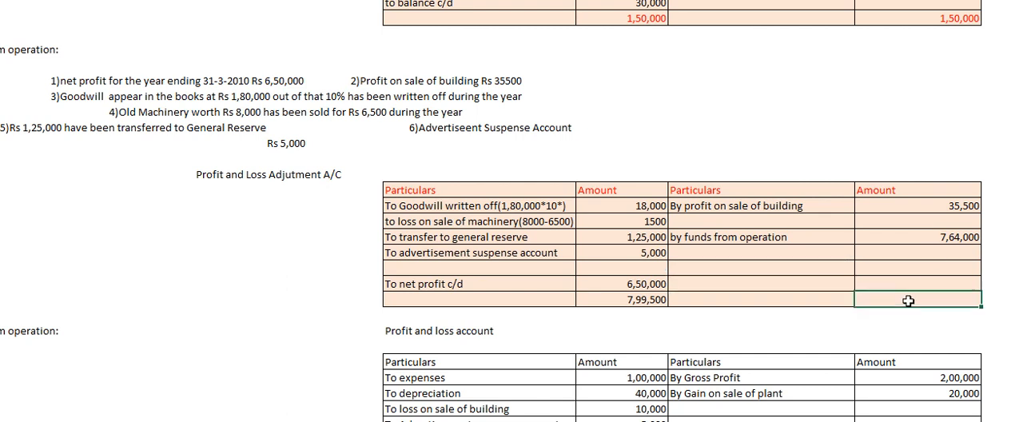
{"action": "type", "text": "=SUM("}
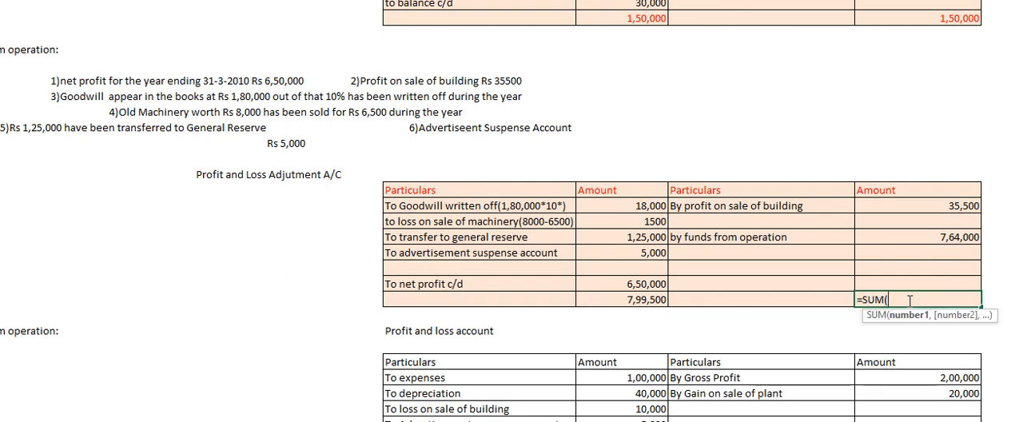
{"action": "left_click_drag", "start_coordinate": [951, 195], "coordinate": [927, 282]}
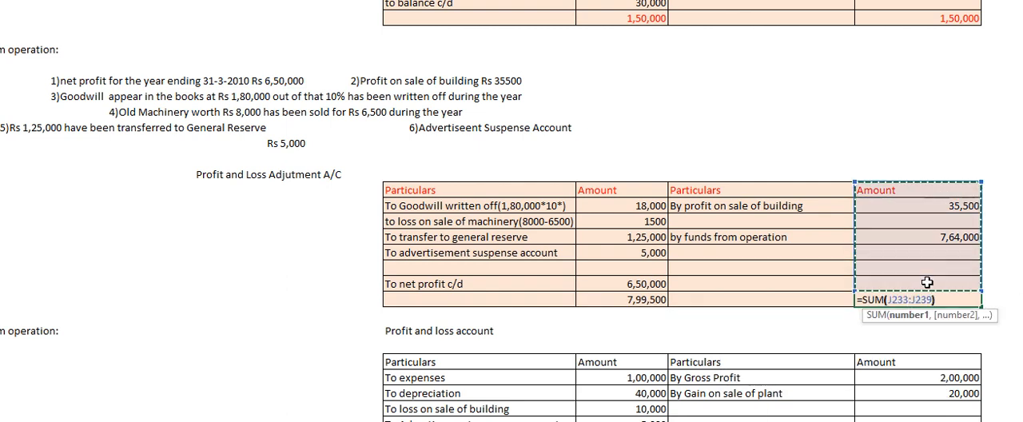
{"action": "key", "text": "Return"}
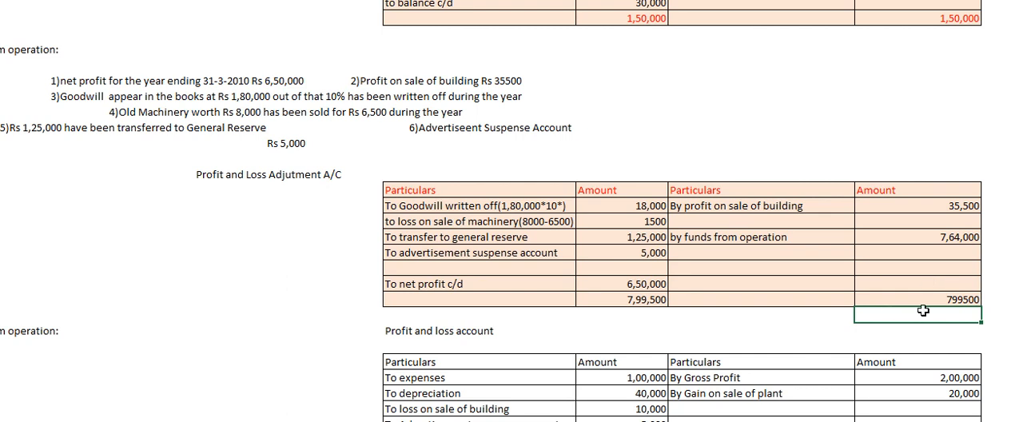
{"action": "double_click", "coordinate": [946, 303]}
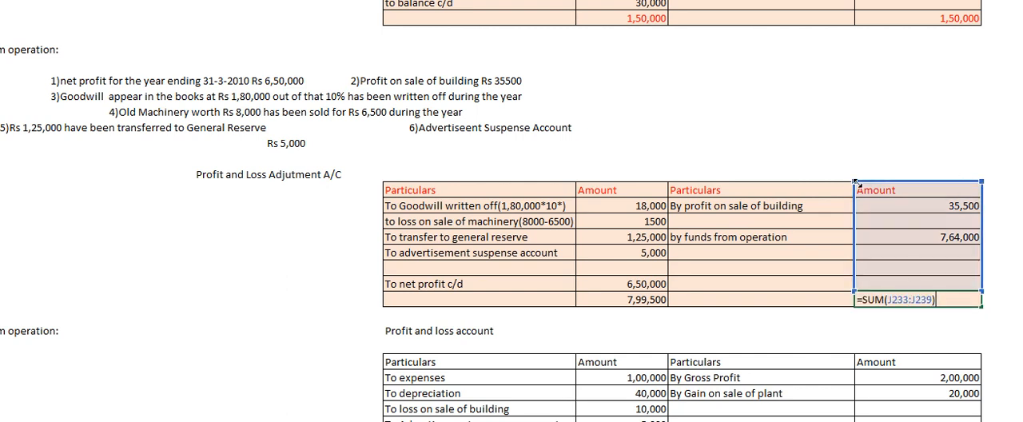
{"action": "left_click_drag", "start_coordinate": [856, 184], "coordinate": [858, 201]}
{"action": "key", "text": "Return"}
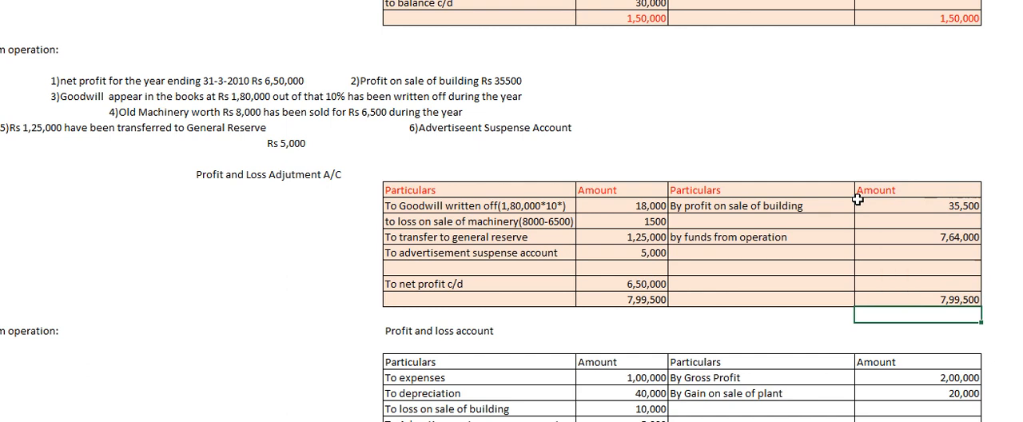
Append "(b/f)" to the credit-side label "by funds from operation".
{"action": "left_click", "coordinate": [649, 270]}
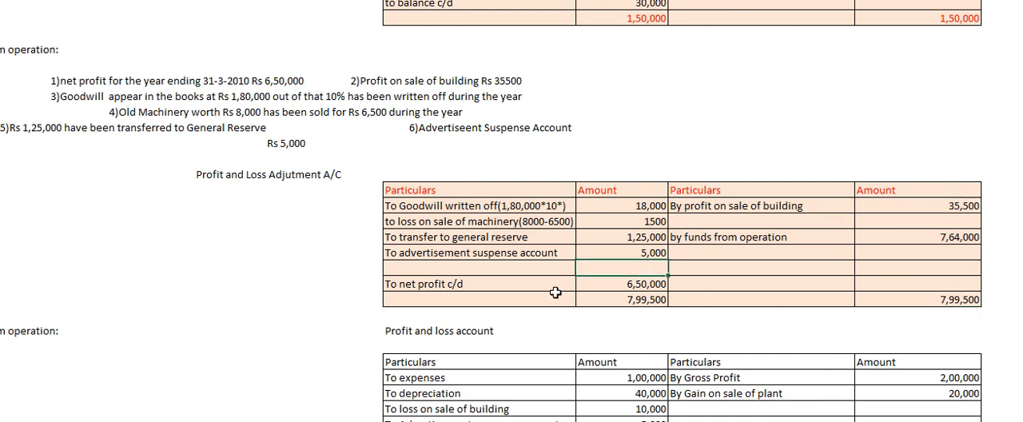
{"action": "left_click", "coordinate": [806, 235]}
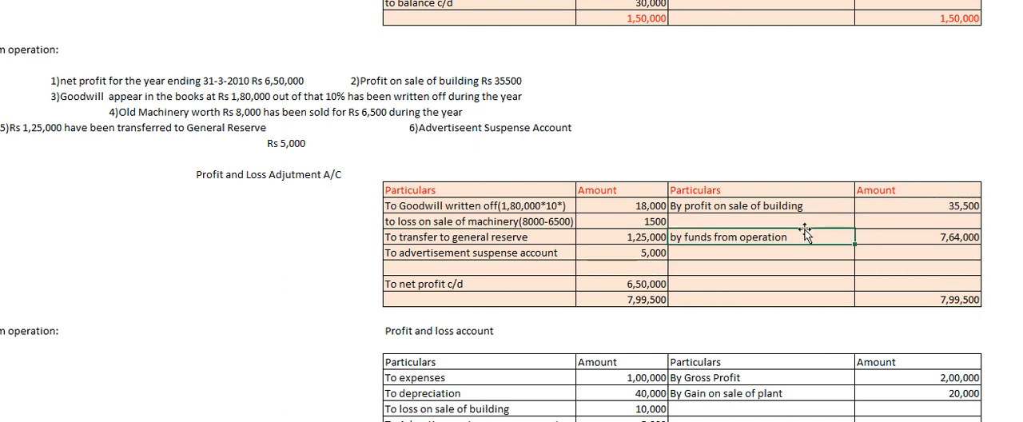
{"action": "key", "text": "BackSpace"}
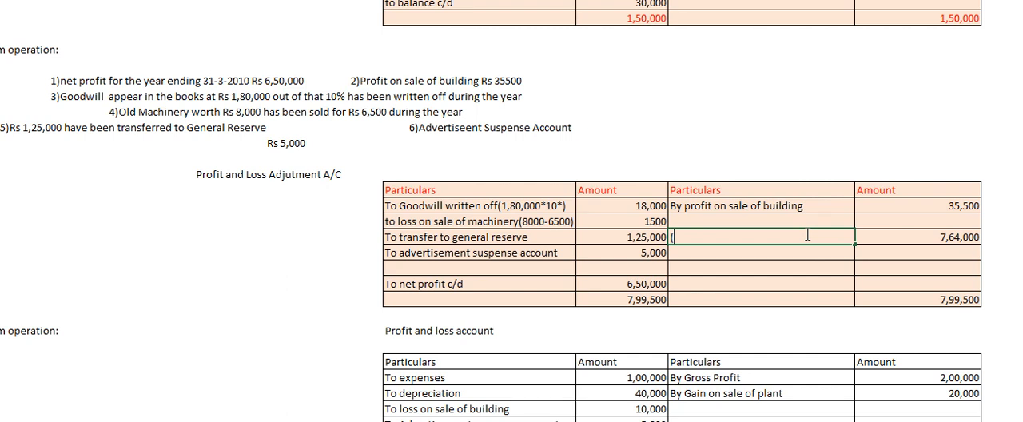
{"action": "key", "text": "ctrl+z"}
{"action": "double_click", "coordinate": [808, 235]}
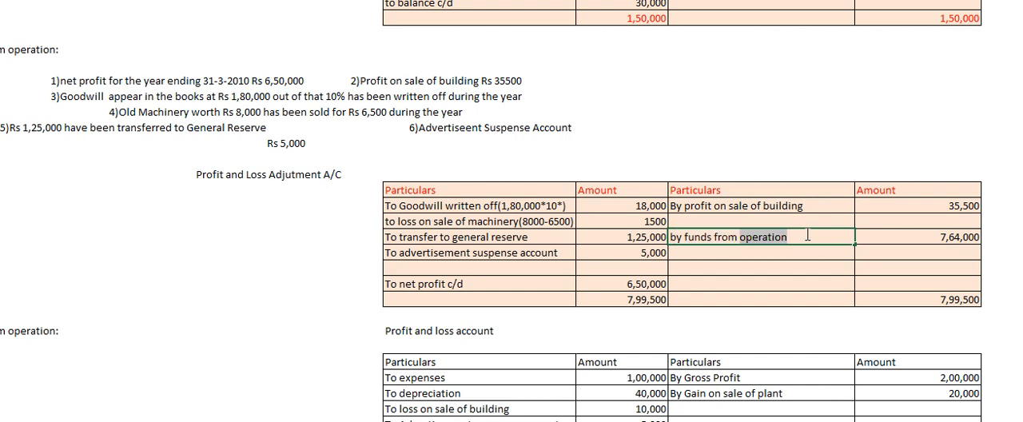
{"action": "left_click", "coordinate": [807, 235]}
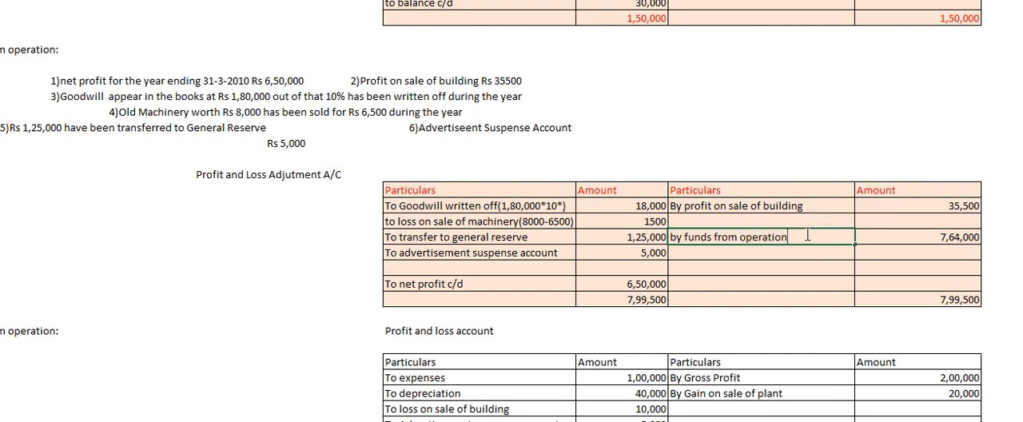
{"action": "type", "text": "(b/f)"}
{"action": "key", "text": "Return"}
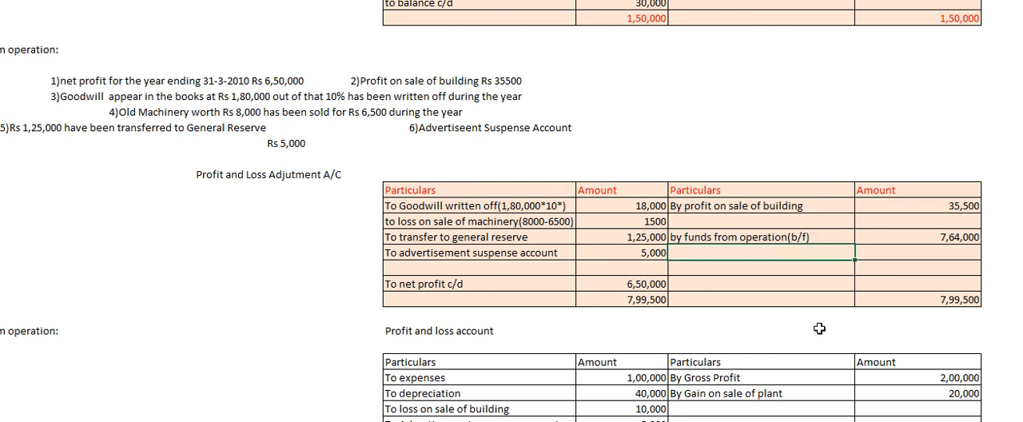
Examine the next funds-from-operation question and the entries of its given profit and loss account.
{"action": "key", "text": "Down"}
{"action": "key", "text": "Down"}
{"action": "key", "text": "Down"}
{"action": "key", "text": "Down"}
{"action": "key", "text": "Down"}
{"action": "key", "text": "Down"}
{"action": "key", "text": "Down"}
{"action": "key", "text": "Down"}
{"action": "key", "text": "Down"}
{"action": "key", "text": "Down"}
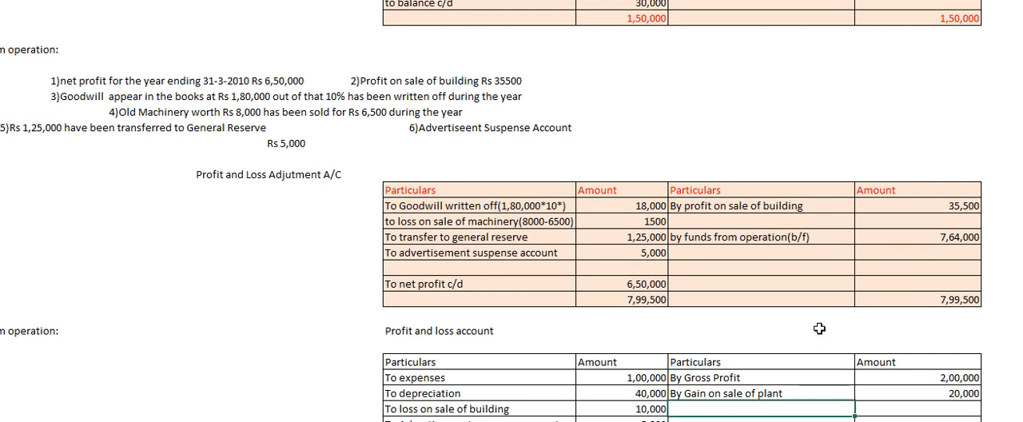
{"action": "key", "text": "Down"}
{"action": "key", "text": "Down"}
{"action": "key", "text": "Down"}
{"action": "key", "text": "Down"}
{"action": "key", "text": "Down"}
{"action": "key", "text": "Down"}
{"action": "key", "text": "Down"}
{"action": "key", "text": "Down"}
{"action": "key", "text": "Down"}
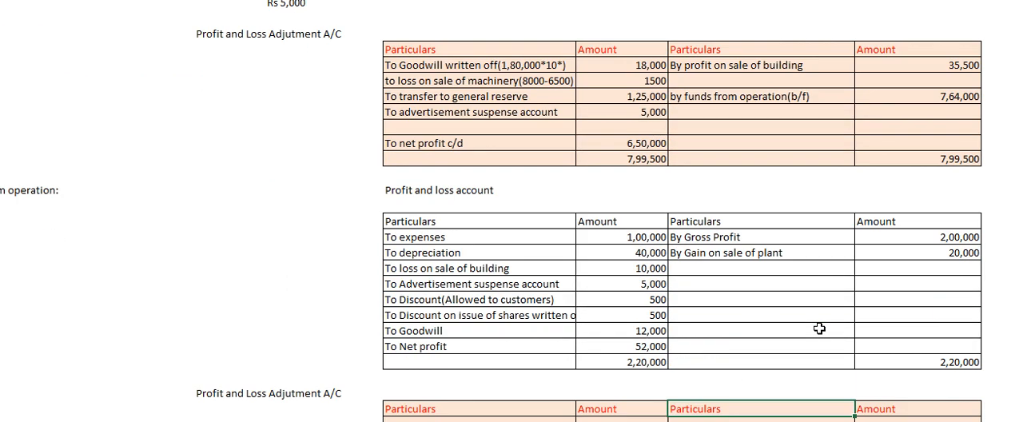
{"action": "key", "text": "Left"}
{"action": "key", "text": "Left"}
{"action": "key", "text": "Left"}
{"action": "key", "text": "Left"}
{"action": "key", "text": "Left"}
{"action": "key", "text": "Left"}
{"action": "key", "text": "Left"}
{"action": "key", "text": "Left"}
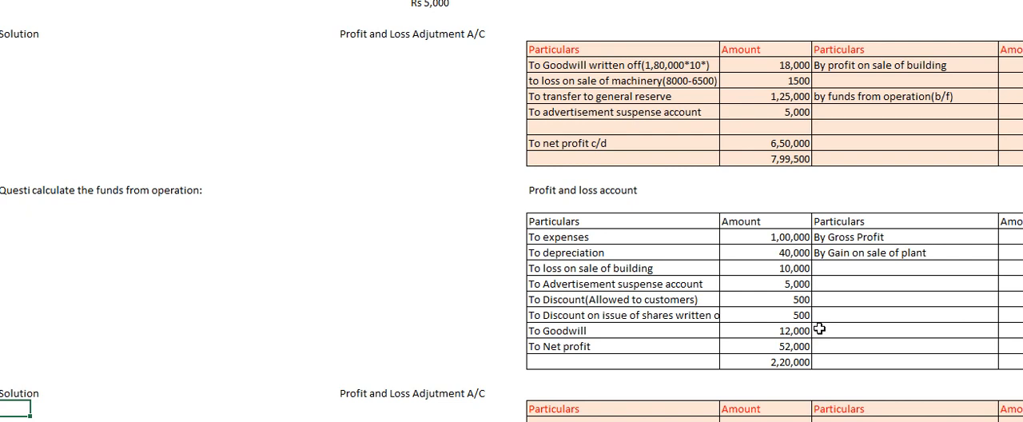
{"action": "scroll", "coordinate": [820, 328], "scroll_direction": "down", "scroll_amount": 2}
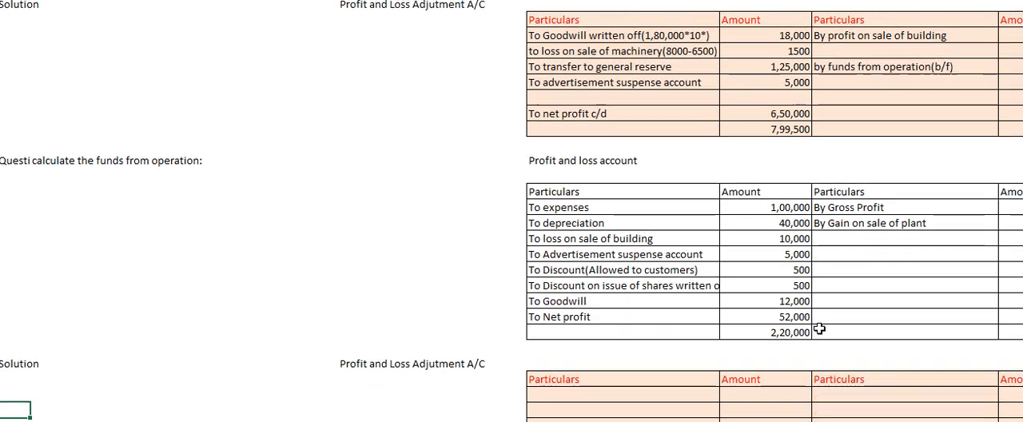
{"action": "left_click", "coordinate": [658, 192]}
{"action": "key", "text": "Right"}
{"action": "key", "text": "Right"}
{"action": "key", "text": "Right"}
{"action": "key", "text": "Right"}
{"action": "key", "text": "Right"}
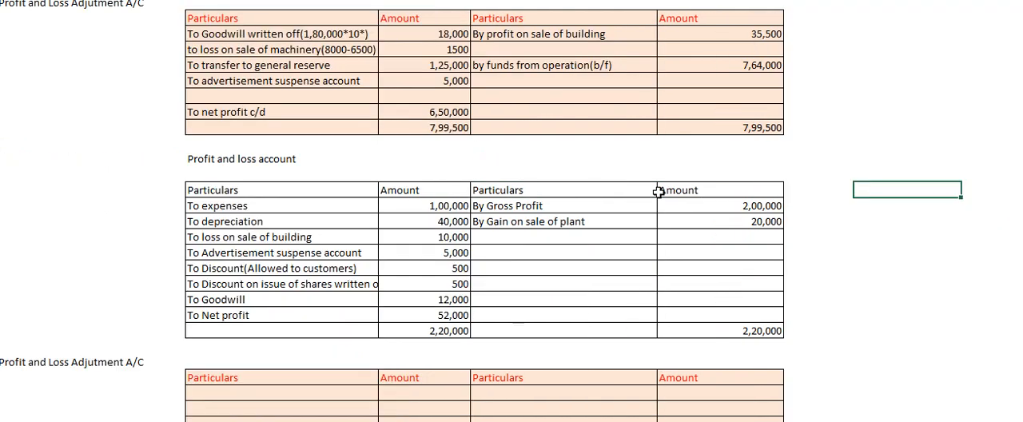
{"action": "key", "text": "Left"}
{"action": "key", "text": "Left"}
{"action": "key", "text": "Left"}
{"action": "key", "text": "Left"}
{"action": "key", "text": "Left"}
{"action": "key", "text": "Left"}
{"action": "key", "text": "Down"}
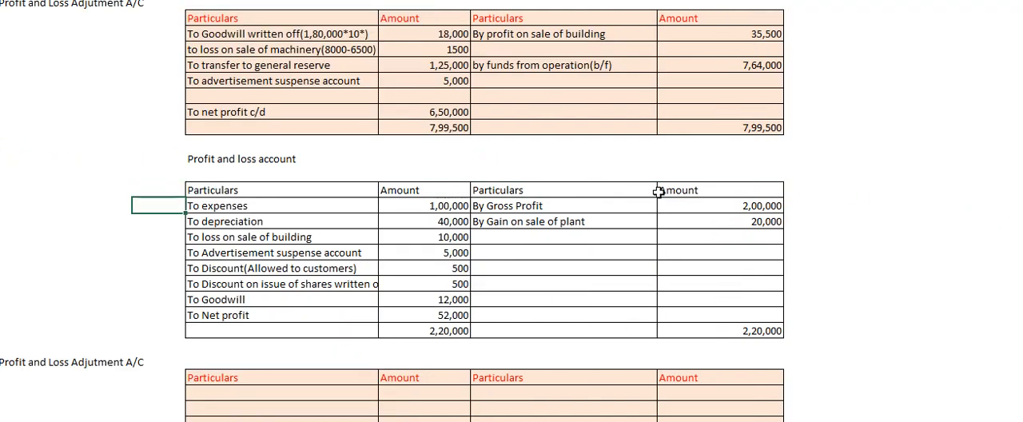
{"action": "key", "text": "Down"}
{"action": "key", "text": "Down"}
{"action": "key", "text": "Down"}
{"action": "key", "text": "Down"}
{"action": "key", "text": "Down"}
{"action": "key", "text": "Down"}
{"action": "key", "text": "Down"}
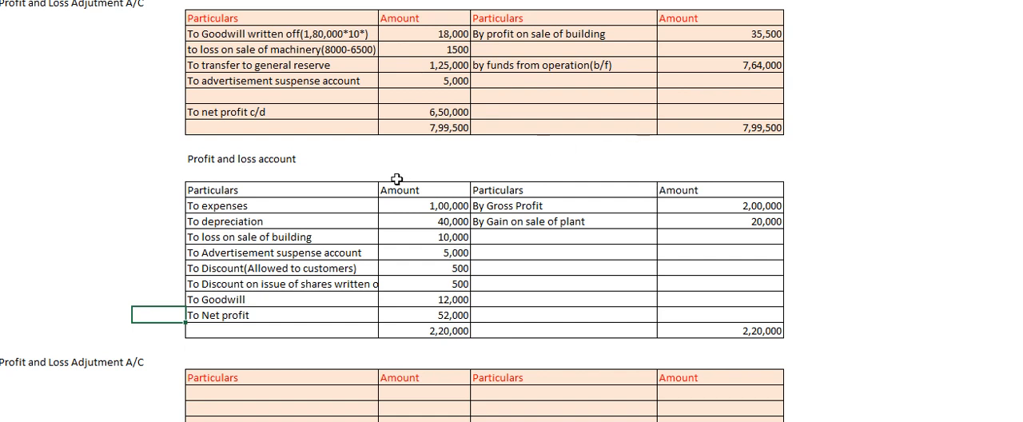
Append "(operating)" to the "To expenses" label in the given profit and loss account and make it bold.
{"action": "double_click", "coordinate": [259, 205]}
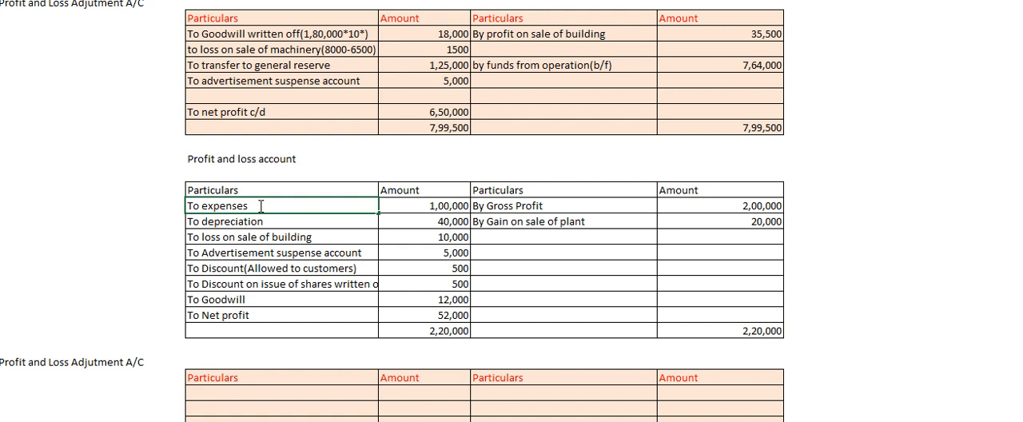
{"action": "type", "text": "(operating)"}
{"action": "key", "text": "Return"}
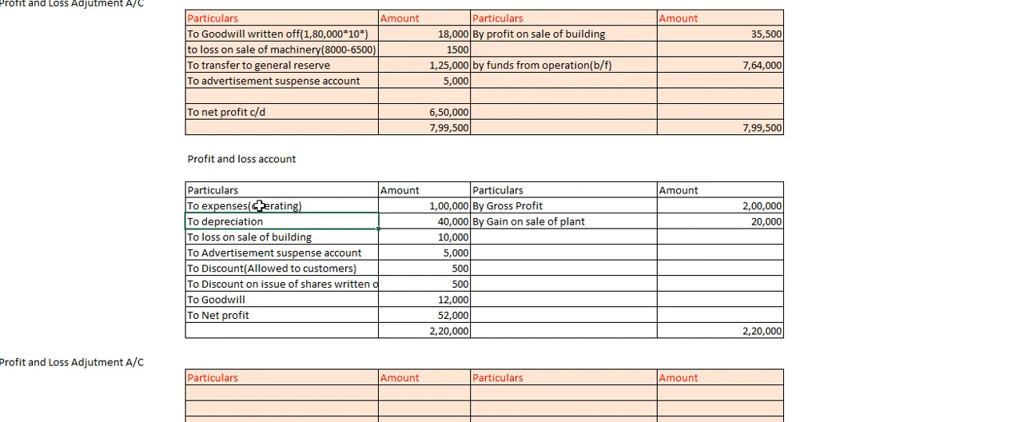
{"action": "left_click", "coordinate": [258, 206]}
{"action": "key", "text": "ctrl+b"}
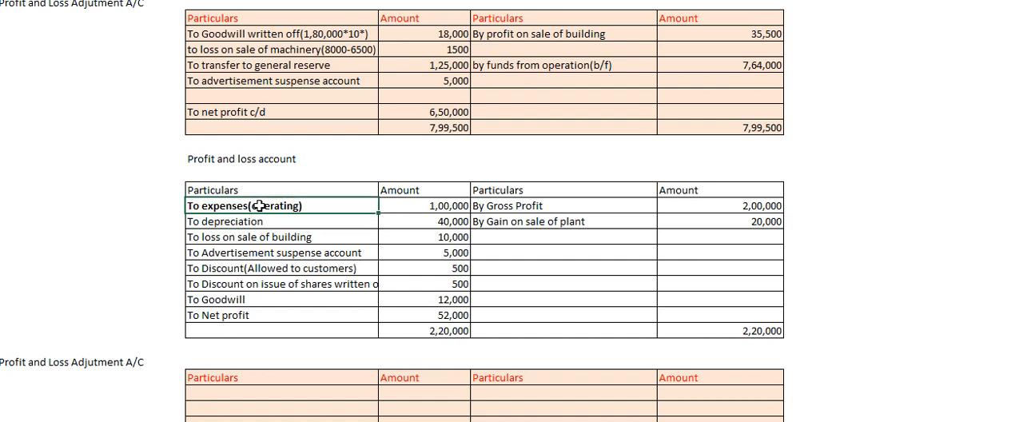
Make the "To Discount(Allowed to customers)" label bold.
{"action": "key", "text": "Return"}
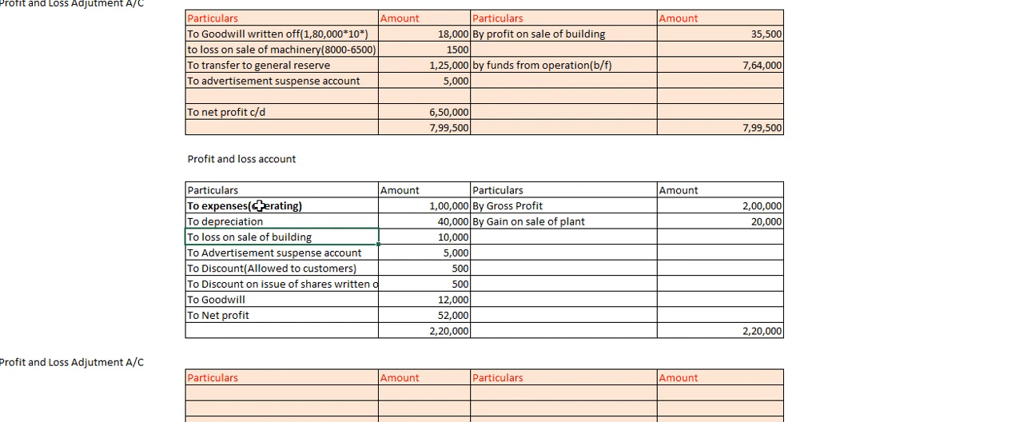
{"action": "key", "text": "Down"}
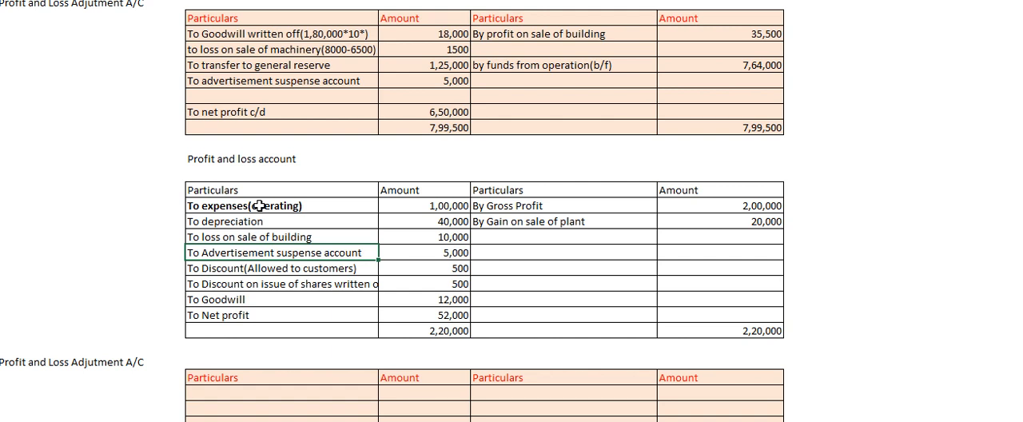
{"action": "key", "text": "Down"}
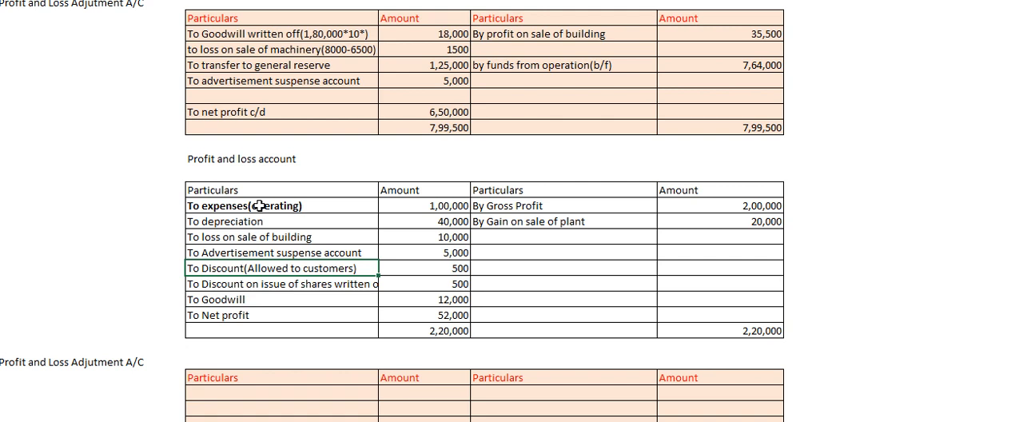
{"action": "key", "text": "ctrl+b"}
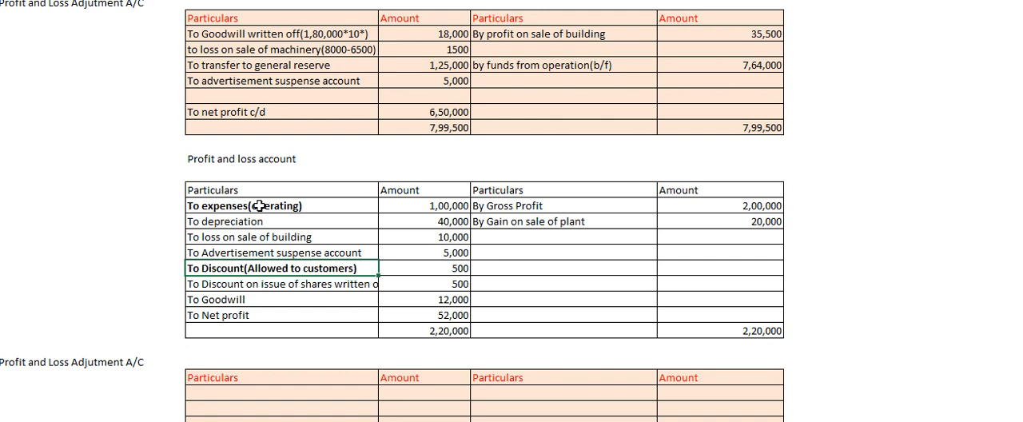
Make the "By Gross Profit" label on the credit side bold.
{"action": "key", "text": "Down"}
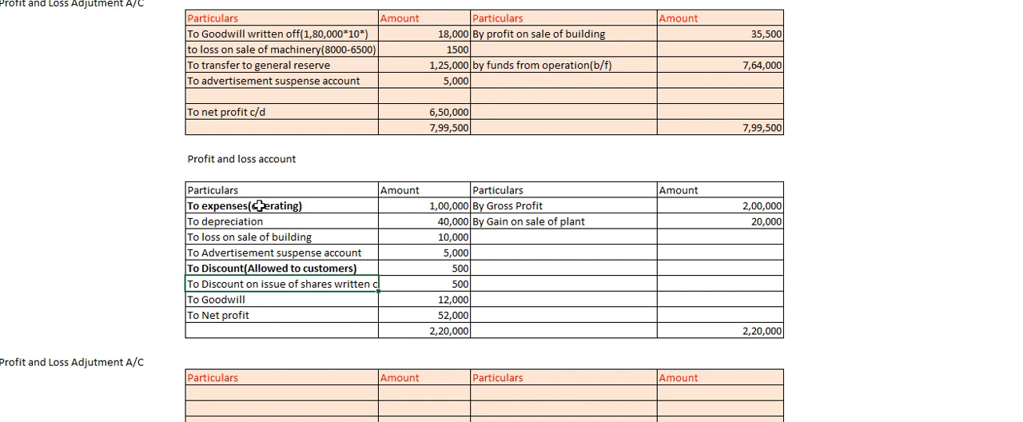
{"action": "key", "text": "Return"}
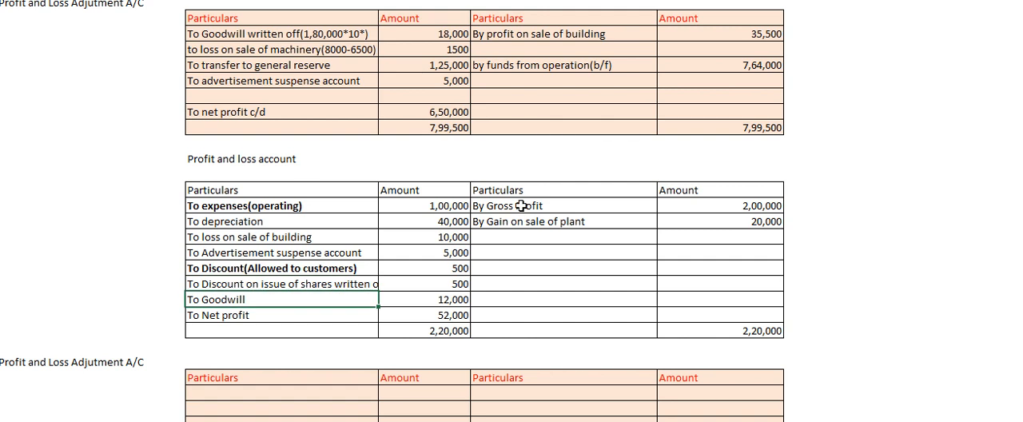
{"action": "left_click", "coordinate": [246, 315]}
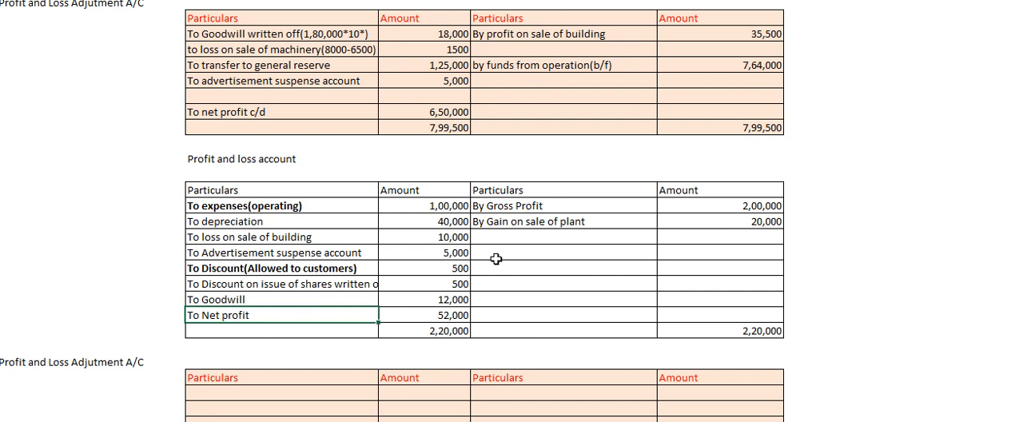
{"action": "left_click", "coordinate": [520, 207]}
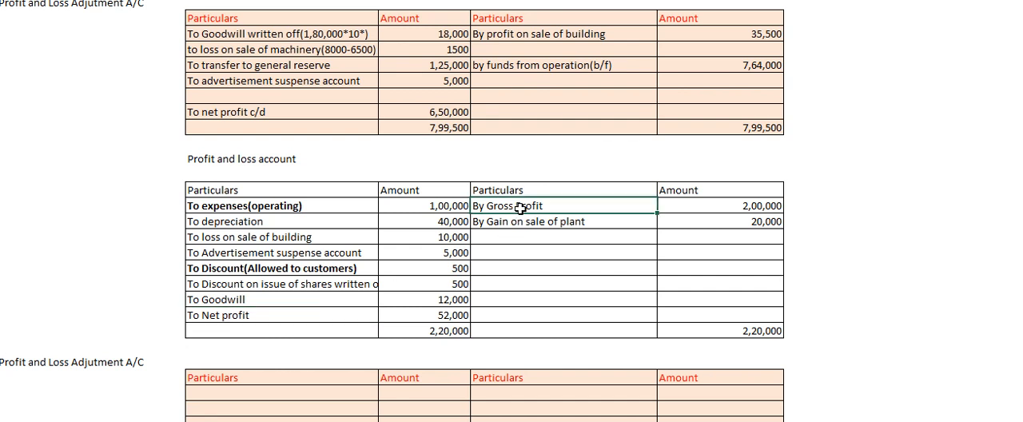
{"action": "key", "text": "Down"}
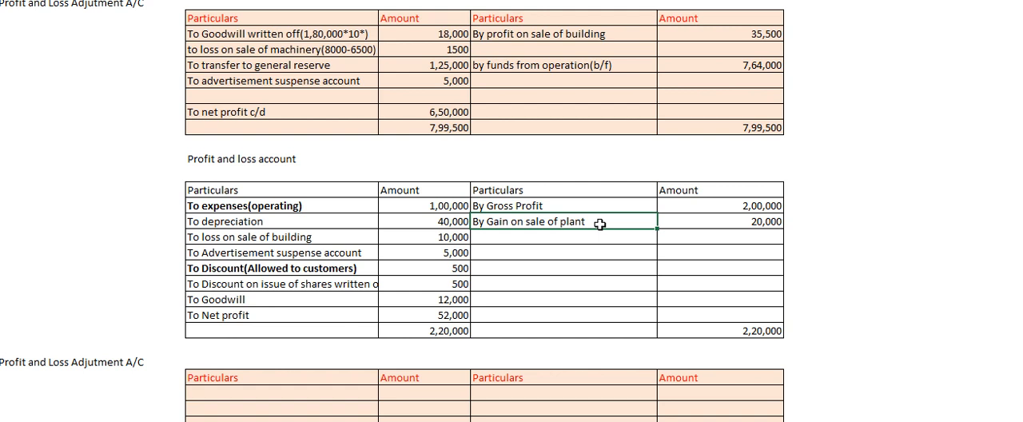
{"action": "left_click", "coordinate": [552, 203]}
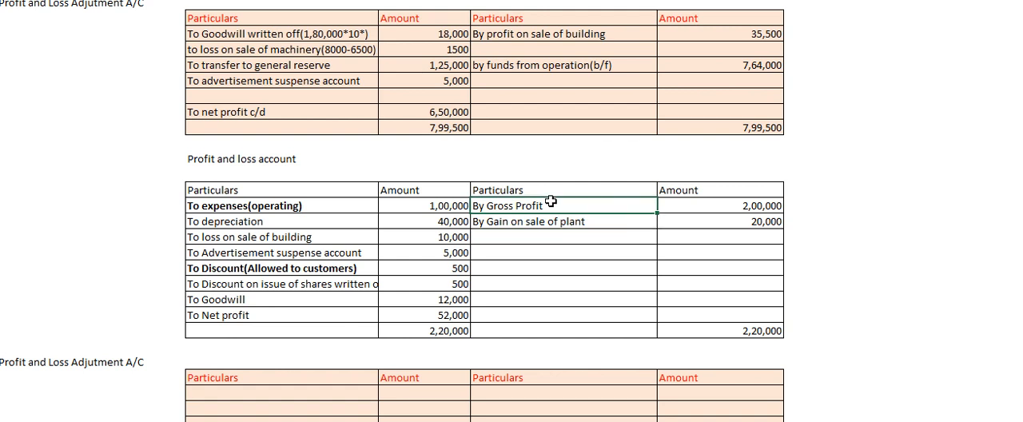
{"action": "key", "text": "ctrl+b"}
Copy the "To Net profit" entry and its amount into the second-last row of the empty Profit and Loss Adjustment account's debit side.
{"action": "left_click", "coordinate": [268, 382]}
{"action": "key", "text": "Down"}
{"action": "key", "text": "Down"}
{"action": "key", "text": "Down"}
{"action": "key", "text": "Down"}
{"action": "key", "text": "Down"}
{"action": "key", "text": "Down"}
{"action": "key", "text": "Down"}
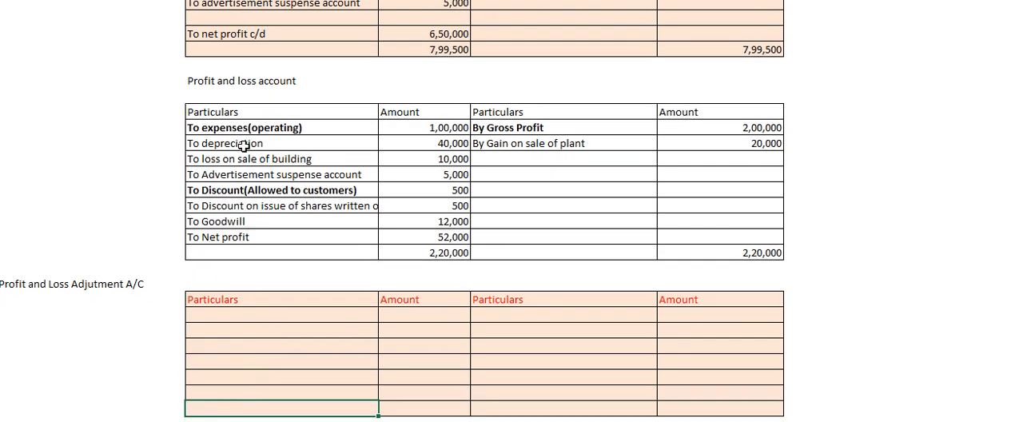
{"action": "left_click_drag", "start_coordinate": [244, 144], "coordinate": [243, 174]}
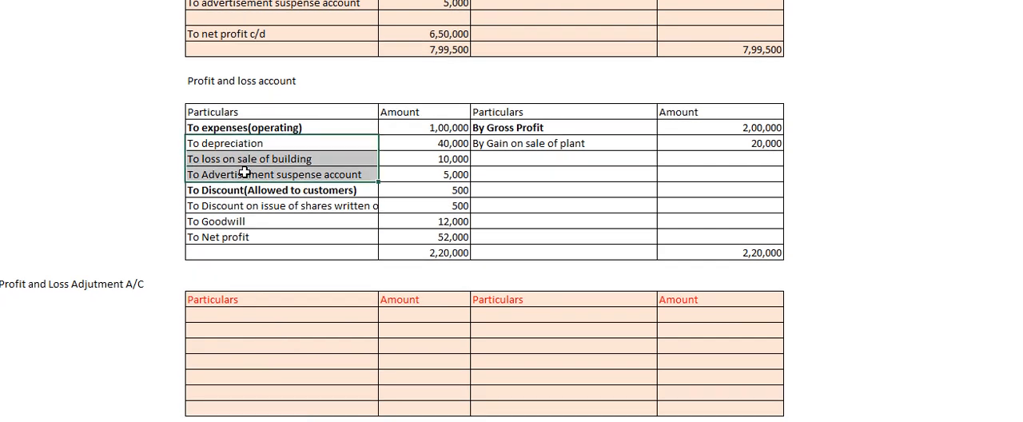
{"action": "left_click", "coordinate": [224, 236]}
{"action": "left_click_drag", "start_coordinate": [248, 236], "coordinate": [415, 244]}
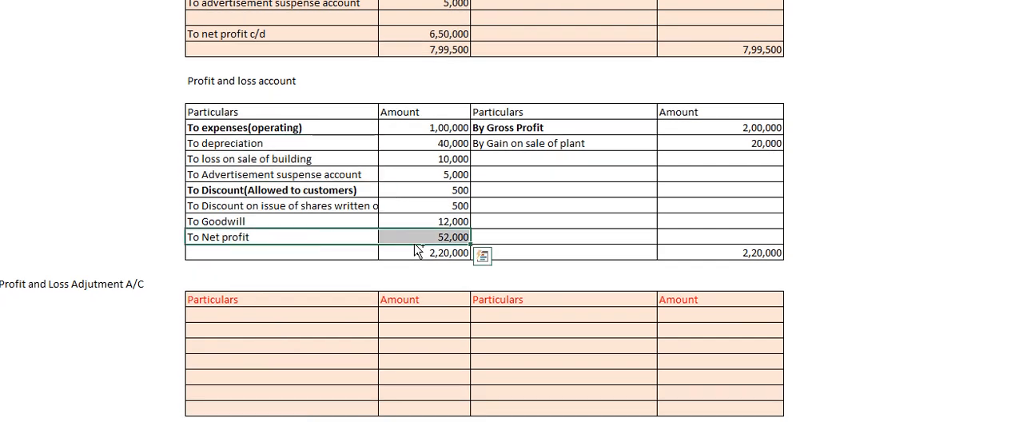
{"action": "key", "text": "ctrl+c"}
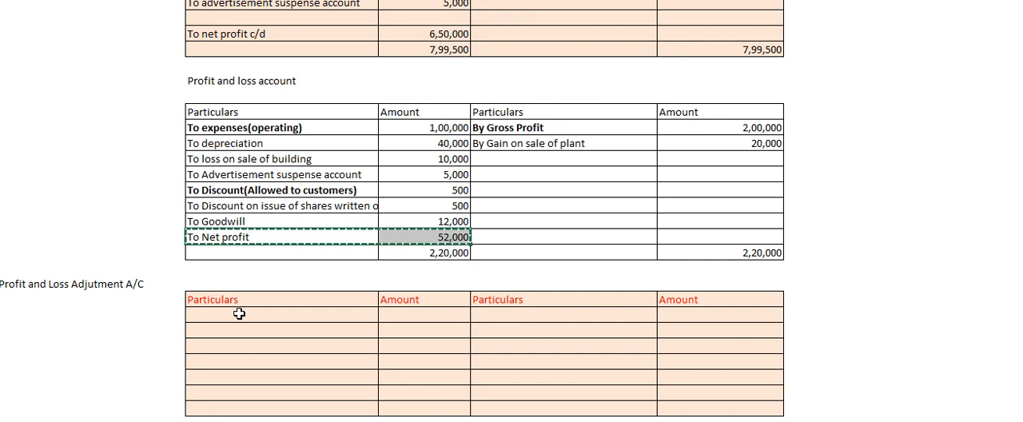
{"action": "left_click", "coordinate": [276, 377]}
{"action": "key", "text": "Down"}
{"action": "key", "text": "Down"}
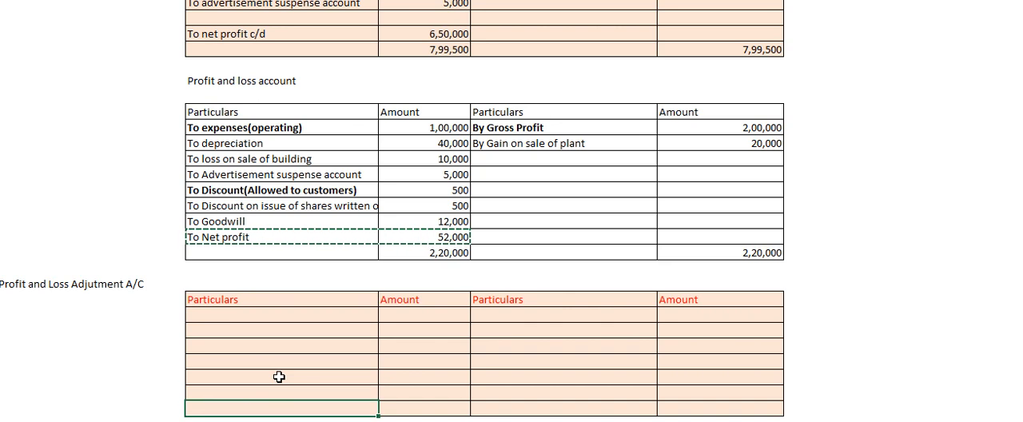
{"action": "key", "text": "Down"}
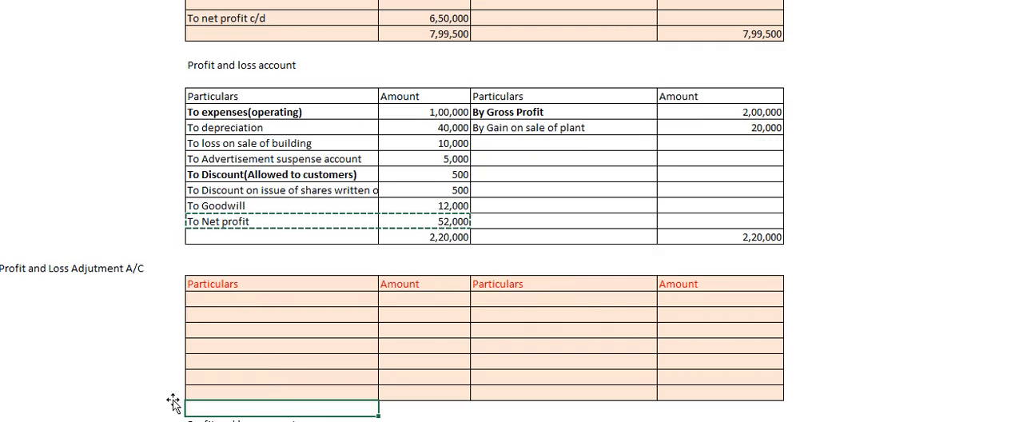
{"action": "left_click", "coordinate": [221, 373]}
{"action": "key", "text": "ctrl+v"}
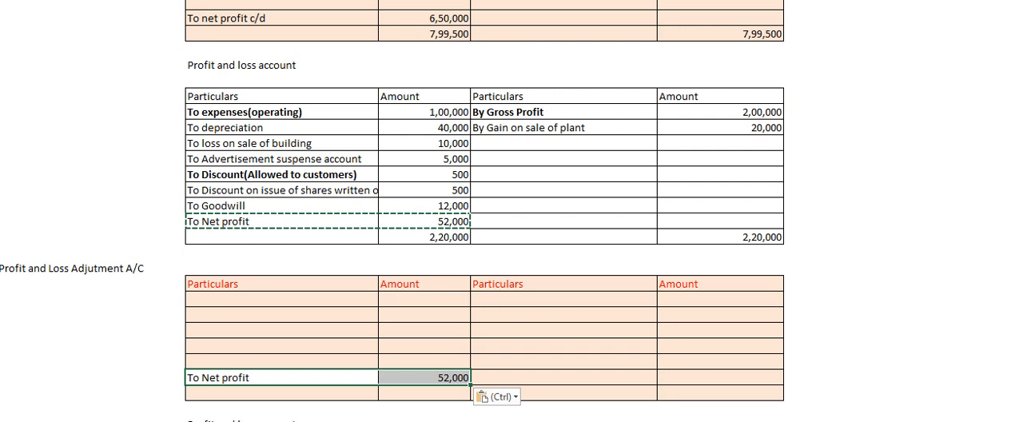
Insert extra blank rows in the Profit and Loss Adjustment account above the "To Net profit" row.
{"action": "left_click", "coordinate": [1, 331]}
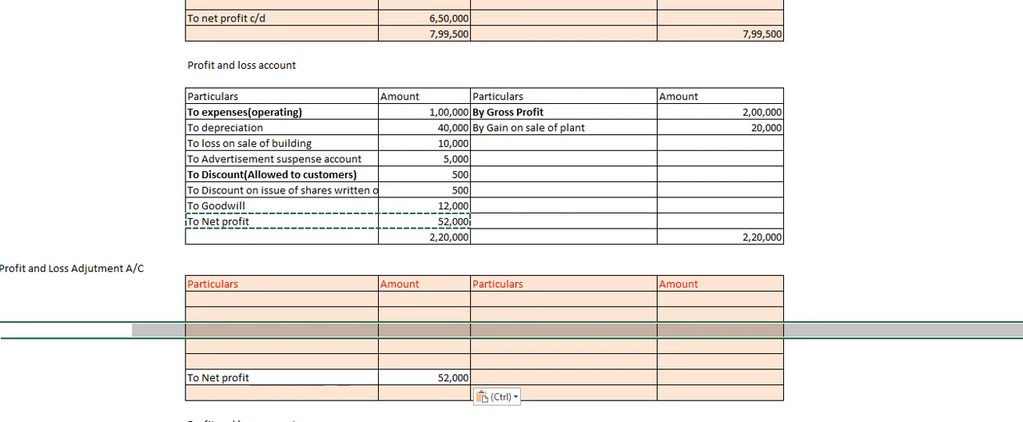
{"action": "key", "text": "ctrl+plus"}
{"action": "key", "text": "ctrl+plus"}
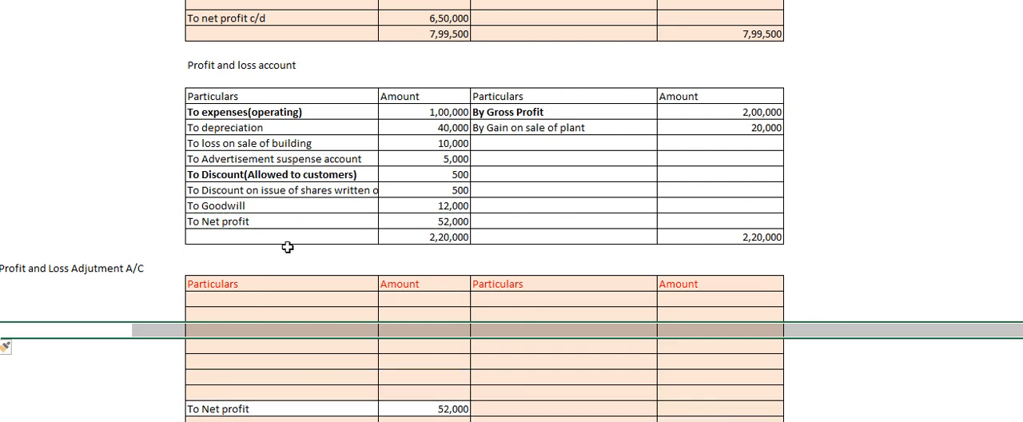
{"action": "key", "text": "ctrl+plus"}
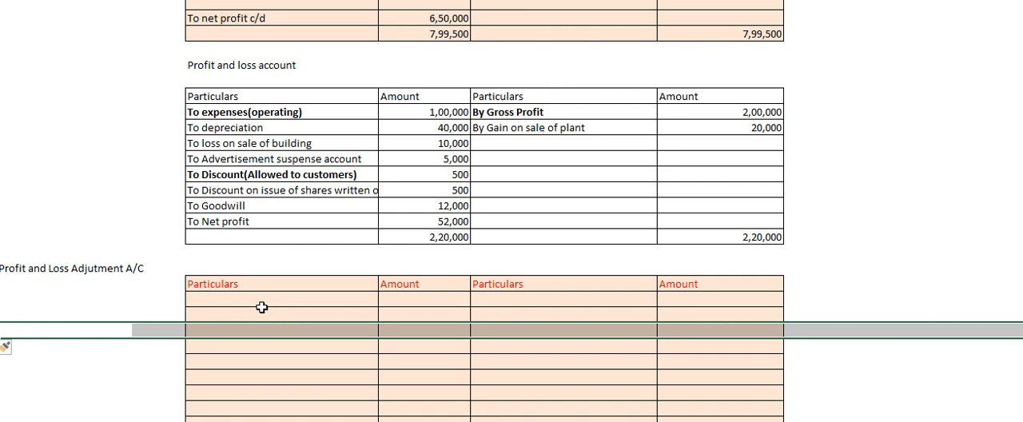
Copy the depreciation, loss on sale of building and Advertisement suspense account entries with amounts into the first debit rows of the adjustment account.
{"action": "left_click", "coordinate": [257, 312]}
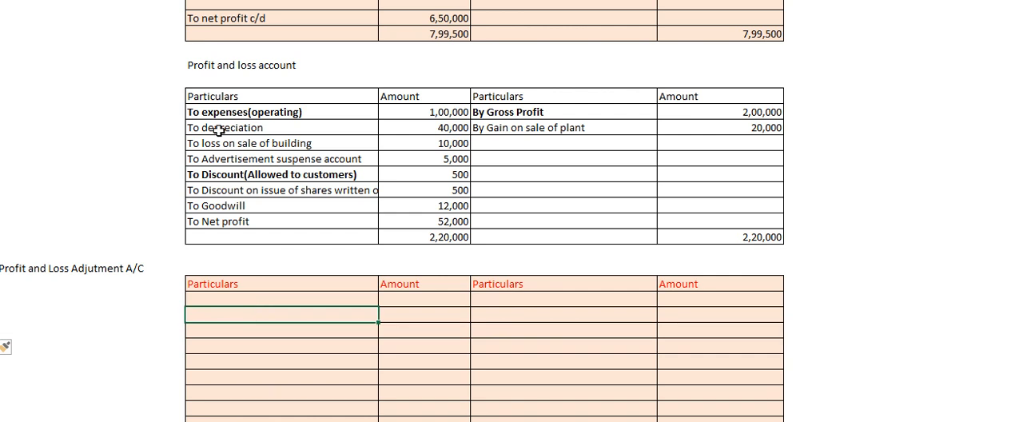
{"action": "left_click_drag", "start_coordinate": [215, 129], "coordinate": [400, 166]}
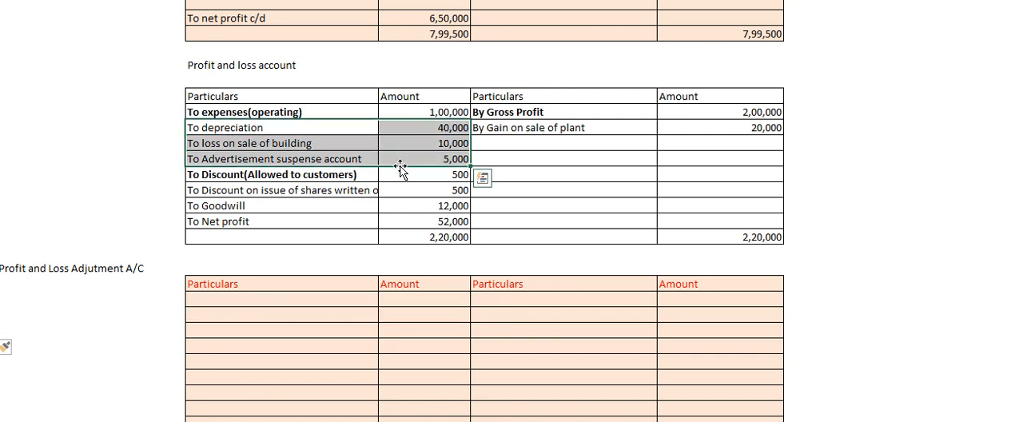
{"action": "key", "text": "ctrl+c"}
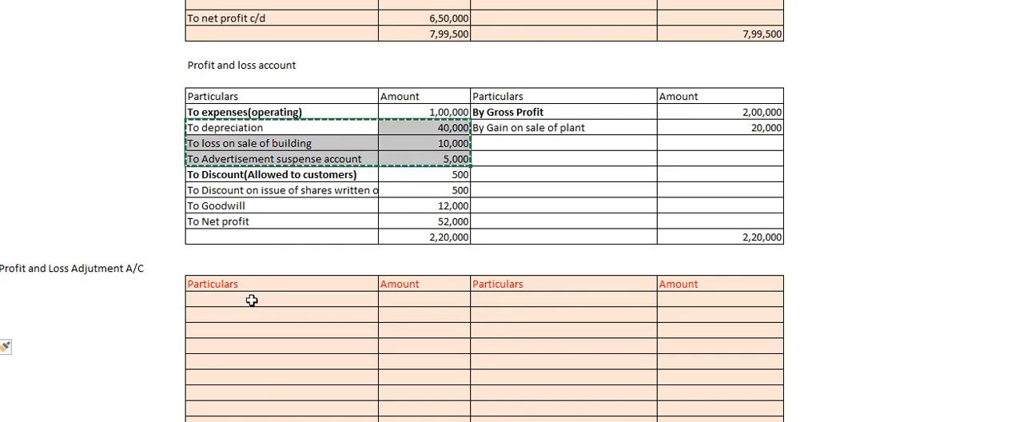
{"action": "left_click", "coordinate": [251, 299]}
{"action": "key", "text": "ctrl+v"}
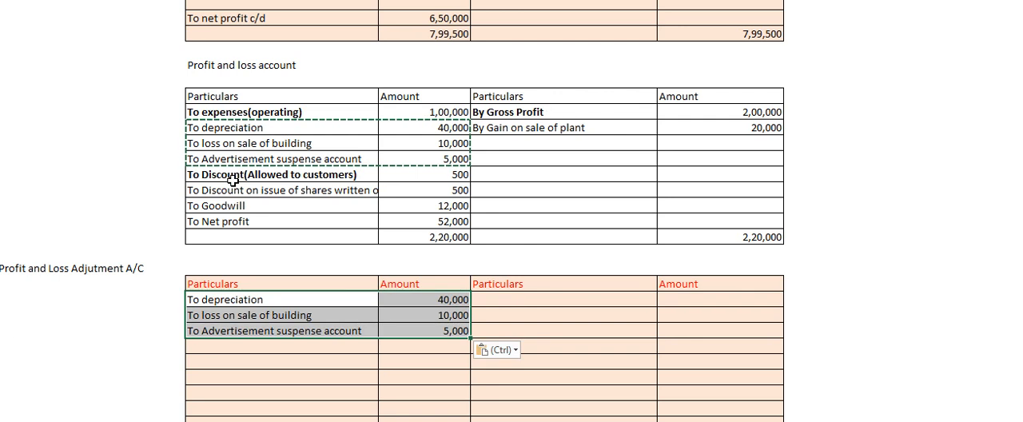
Copy the discount on issue of shares and Goodwill entries with amounts below the Advertisement suspense account entry in the adjustment account.
{"action": "left_click", "coordinate": [249, 192]}
{"action": "left_click_drag", "start_coordinate": [251, 192], "coordinate": [397, 207]}
{"action": "key", "text": "ctrl+c"}
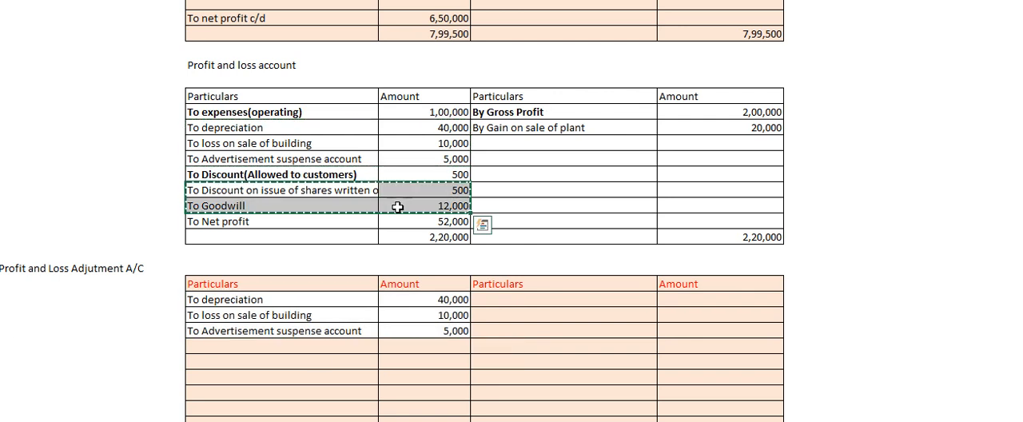
{"action": "left_click", "coordinate": [248, 347]}
{"action": "key", "text": "ctrl+v"}
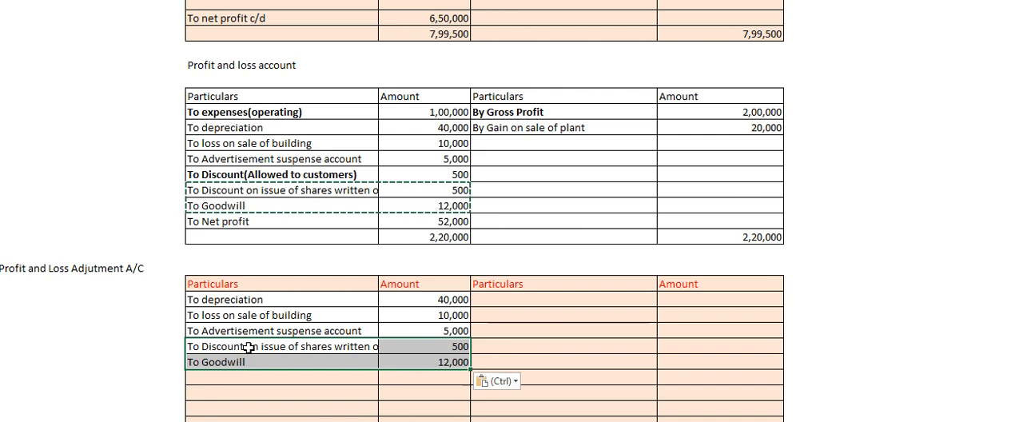
{"action": "left_click", "coordinate": [276, 382]}
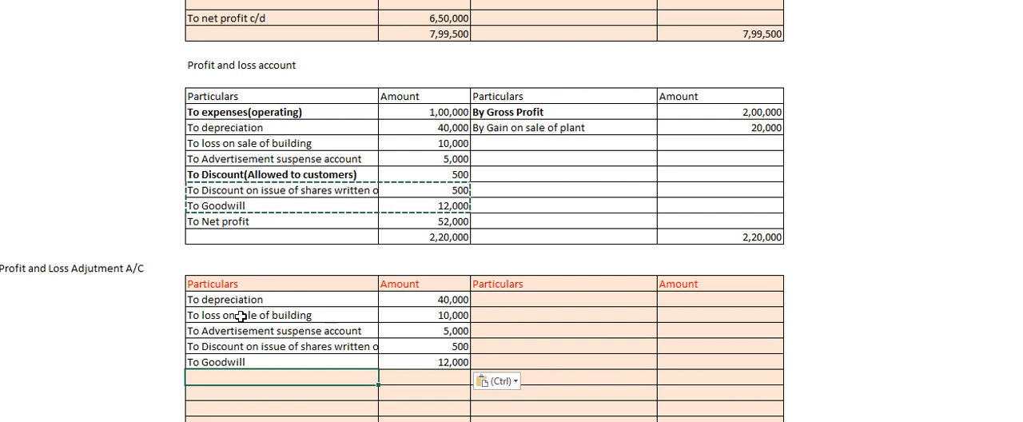
Delete the surplus blank rows between Goodwill and Net profit in the adjustment account, leaving one blank row.
{"action": "left_click", "coordinate": [232, 359]}
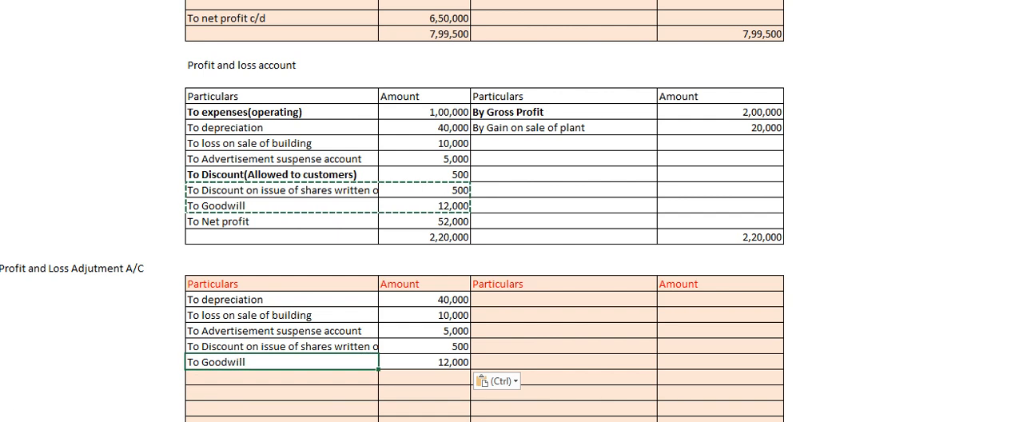
{"action": "left_click_drag", "start_coordinate": [1, 377], "coordinate": [1, 394]}
{"action": "key", "text": "ctrl+minus"}
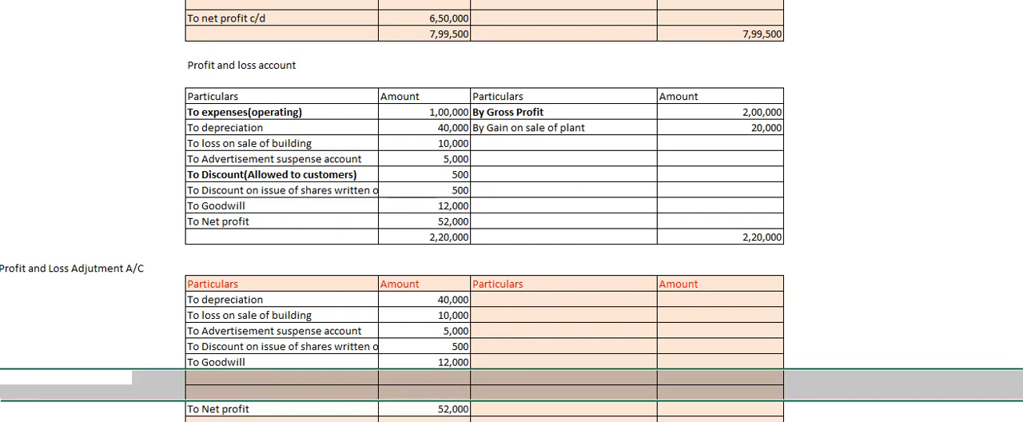
{"action": "left_click", "coordinate": [513, 298]}
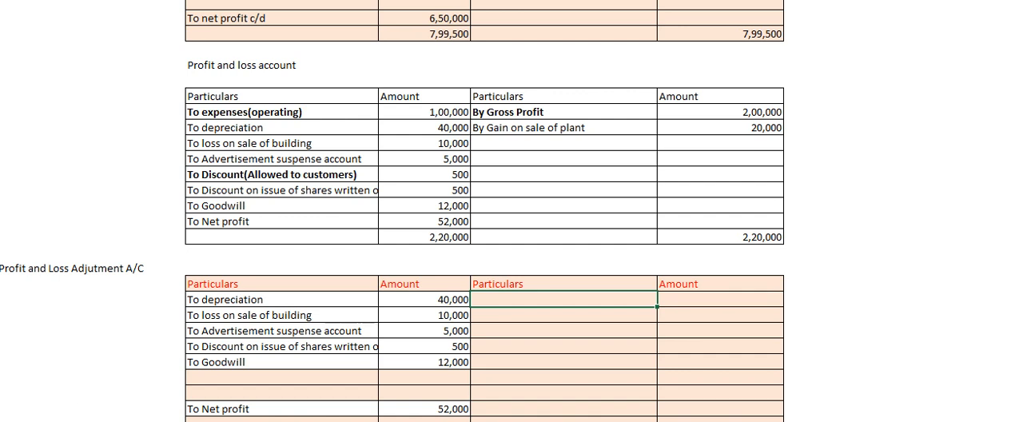
{"action": "left_click", "coordinate": [1, 377]}
{"action": "key", "text": "ctrl+minus"}
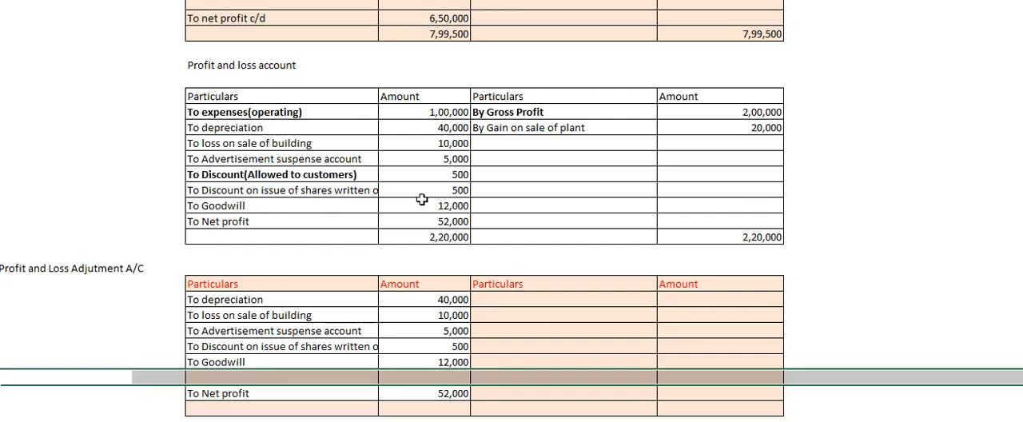
Copy the "By Gain on sale of plant" entry and its amount into the first credit row of the adjustment account.
{"action": "left_click", "coordinate": [534, 126]}
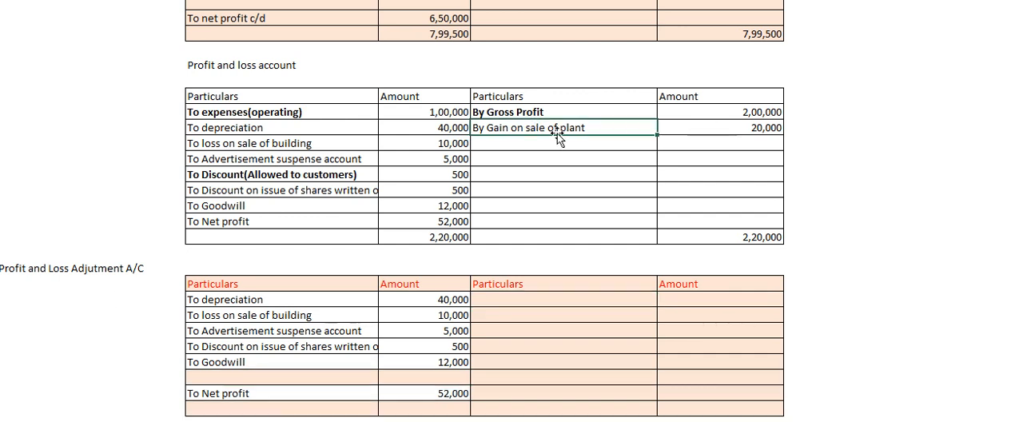
{"action": "left_click", "coordinate": [531, 145]}
{"action": "left_click_drag", "start_coordinate": [557, 128], "coordinate": [708, 127]}
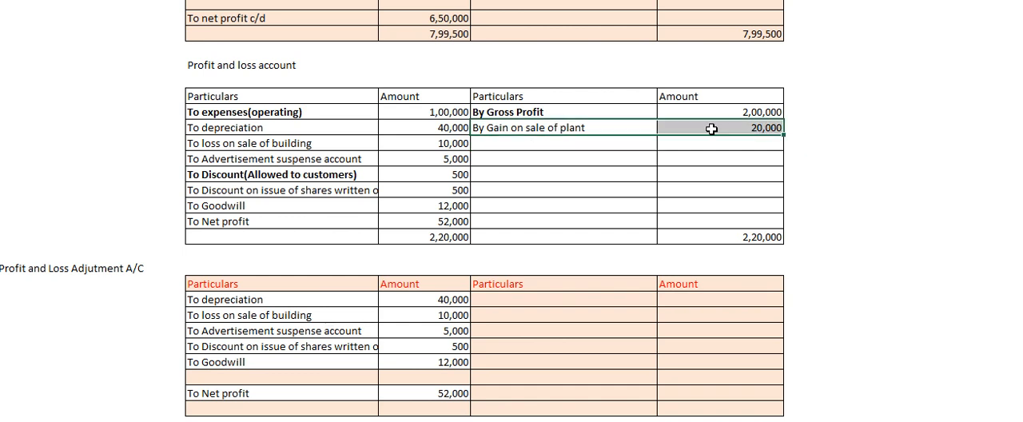
{"action": "key", "text": "ctrl+c"}
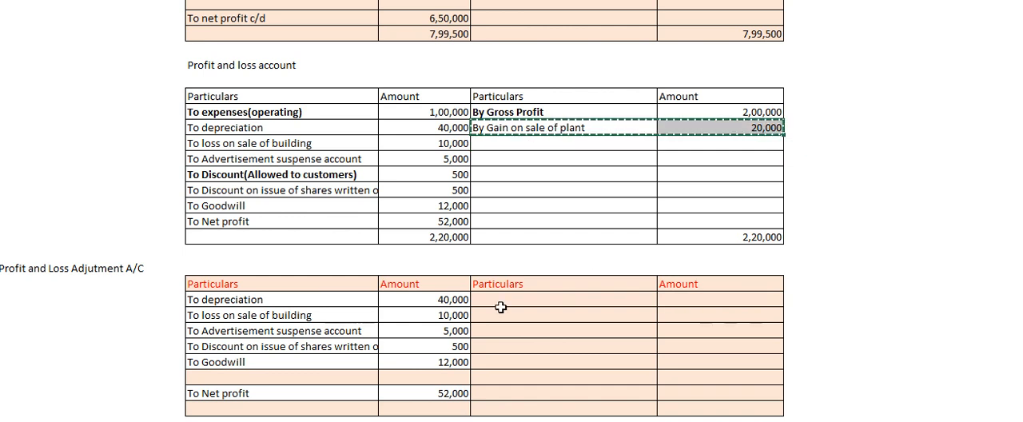
{"action": "left_click", "coordinate": [504, 312]}
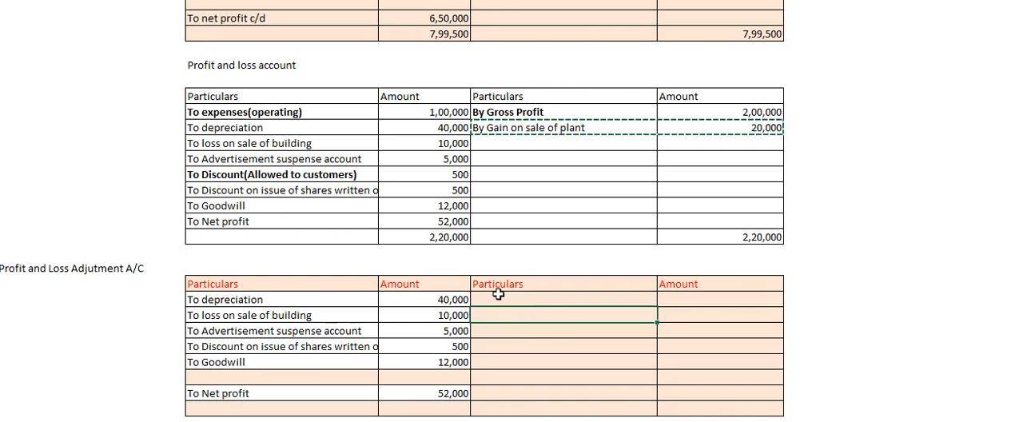
{"action": "left_click", "coordinate": [499, 296]}
{"action": "key", "text": "ctrl+v"}
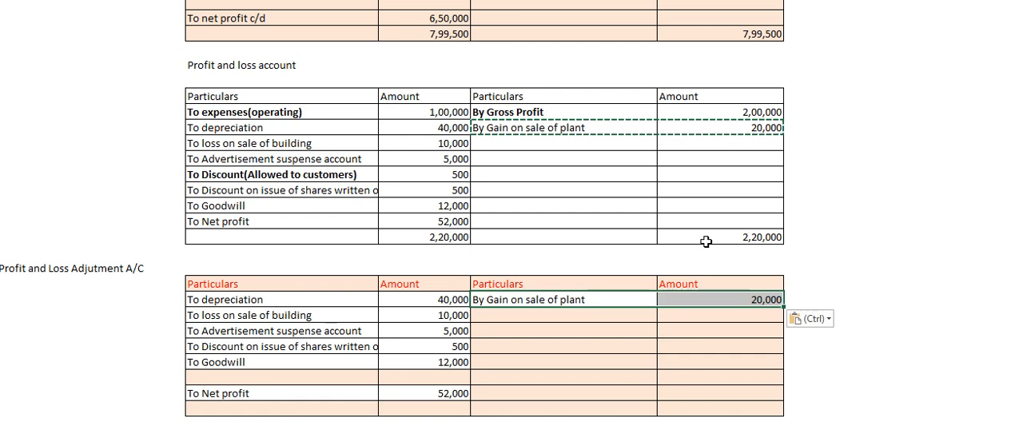
Total the adjustment account's debit amounts in its last row with =SUM(H257:H263).
{"action": "left_click", "coordinate": [374, 377]}
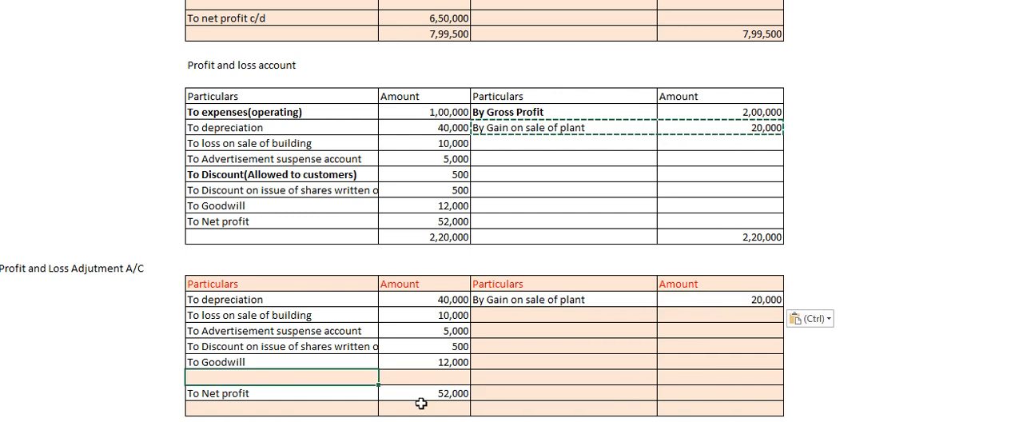
{"action": "key", "text": "Down"}
{"action": "key", "text": "Down"}
{"action": "key", "text": "Down"}
{"action": "key", "text": "Down"}
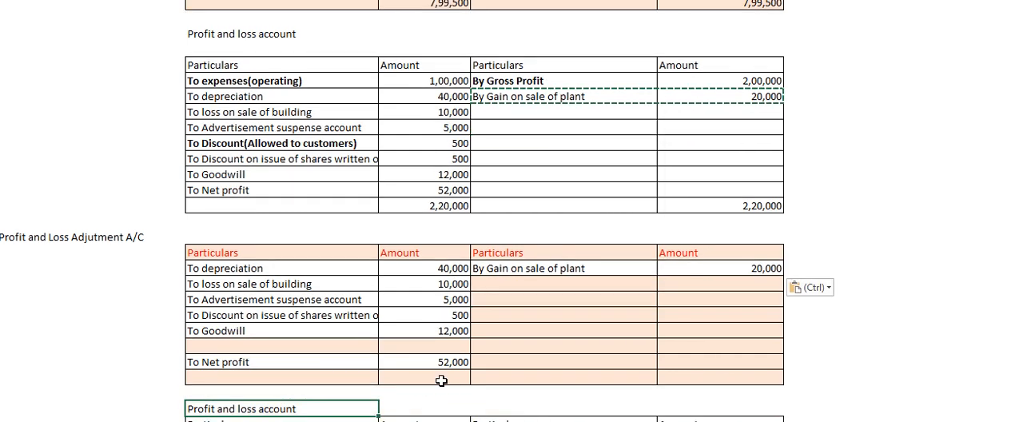
{"action": "left_click", "coordinate": [436, 375]}
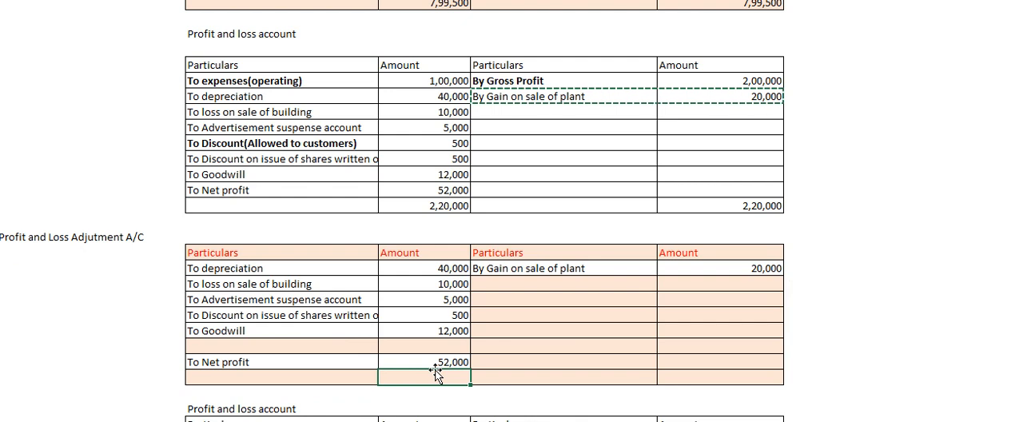
{"action": "type", "text": "=SUM("}
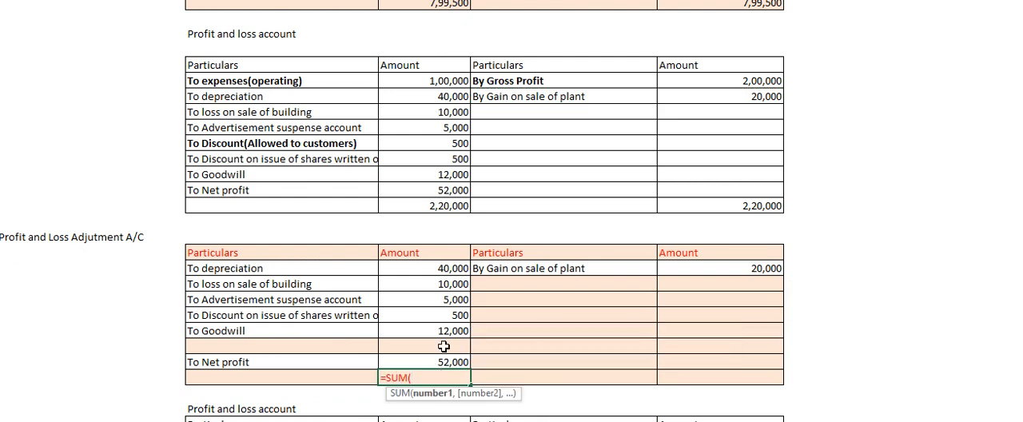
{"action": "left_click_drag", "start_coordinate": [446, 267], "coordinate": [444, 359]}
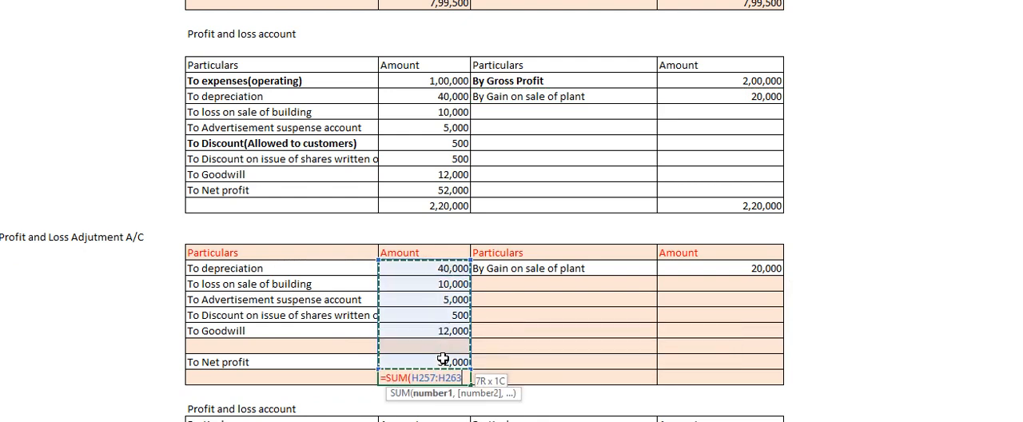
{"action": "type", "text": ")"}
{"action": "key", "text": "Return"}
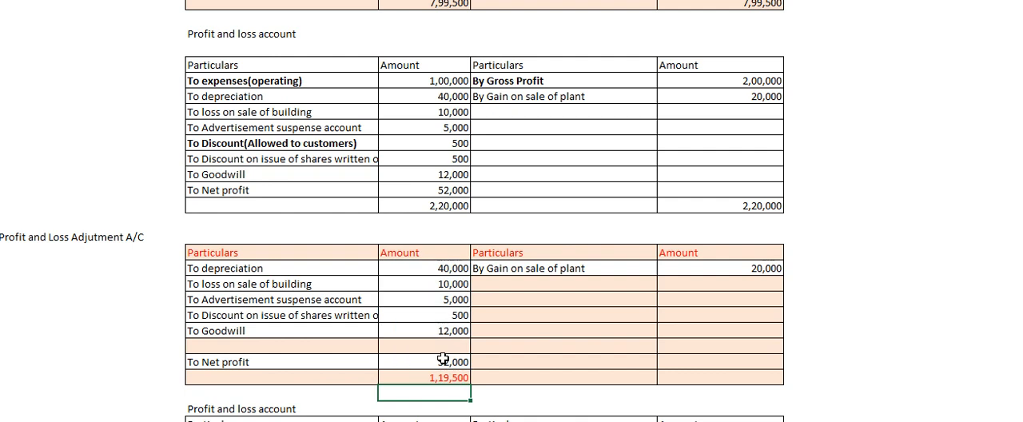
Change the font colour of the adjustment account's debit total to black.
{"action": "left_click", "coordinate": [438, 376]}
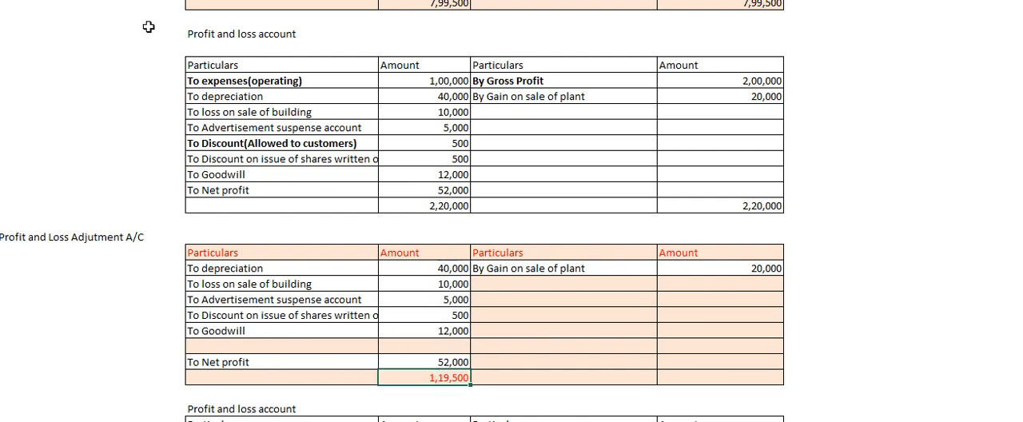
{"action": "key", "text": "alt+h"}
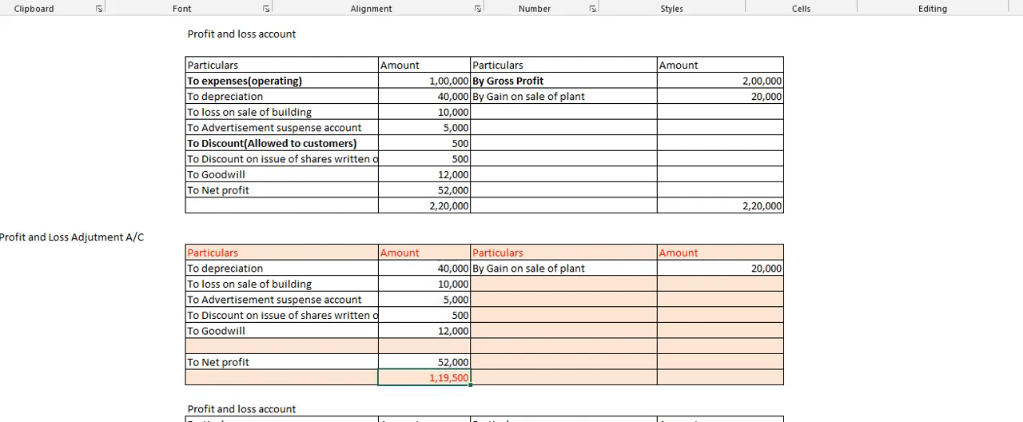
{"action": "left_click", "coordinate": [243, 2]}
{"action": "left_click", "coordinate": [661, 334]}
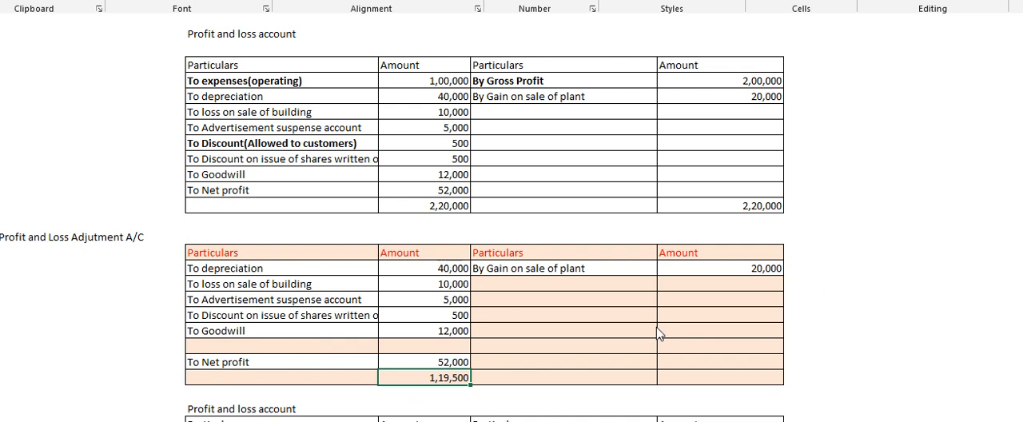
Calculate funds from operation in the adjustment account's third credit amount row as the debit total minus the gain on sale of plant.
{"action": "left_click", "coordinate": [701, 301]}
{"action": "type", "text": "="}
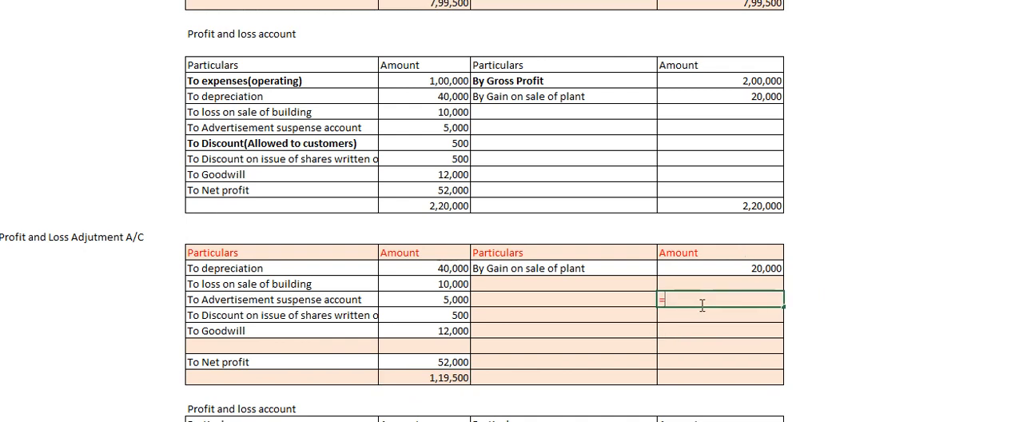
{"action": "left_click", "coordinate": [426, 382]}
{"action": "type", "text": "-"}
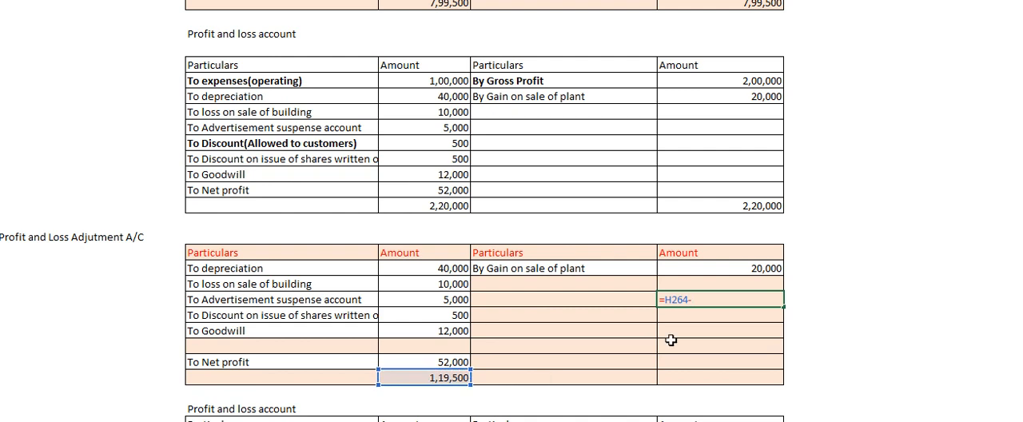
{"action": "left_click", "coordinate": [734, 270]}
{"action": "key", "text": "Return"}
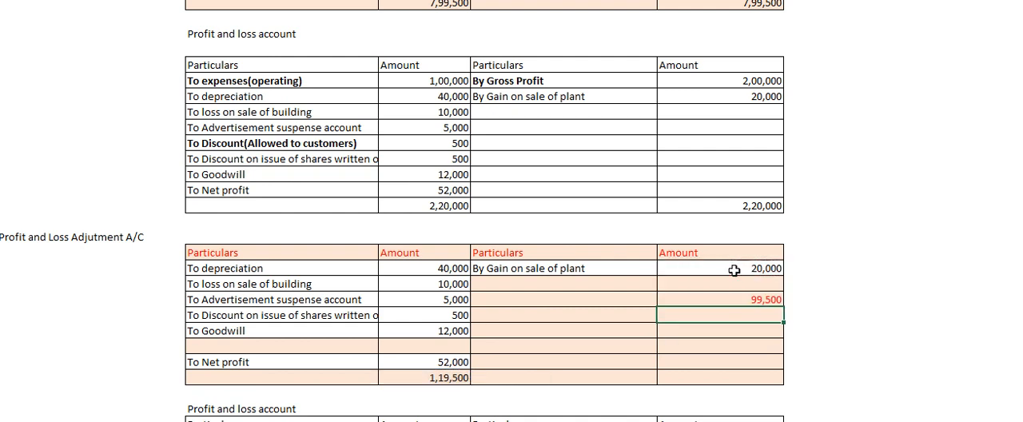
Change the font colour to black for the adjustment account's credit cells from the third row down to the total row.
{"action": "left_click", "coordinate": [744, 298]}
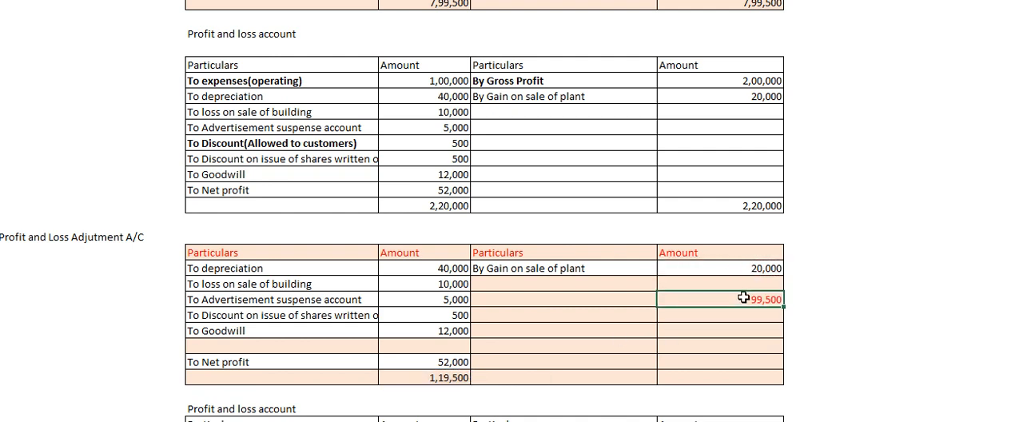
{"action": "left_click_drag", "start_coordinate": [744, 298], "coordinate": [596, 376]}
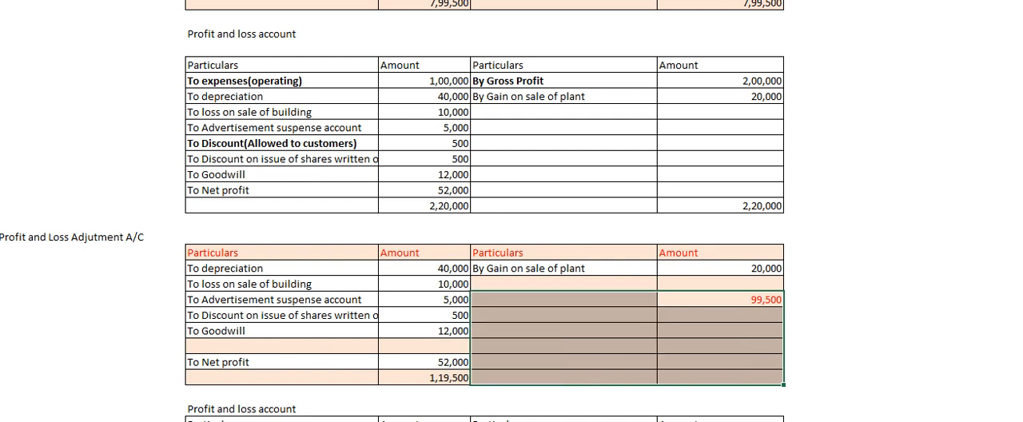
{"action": "left_click", "coordinate": [57, 2]}
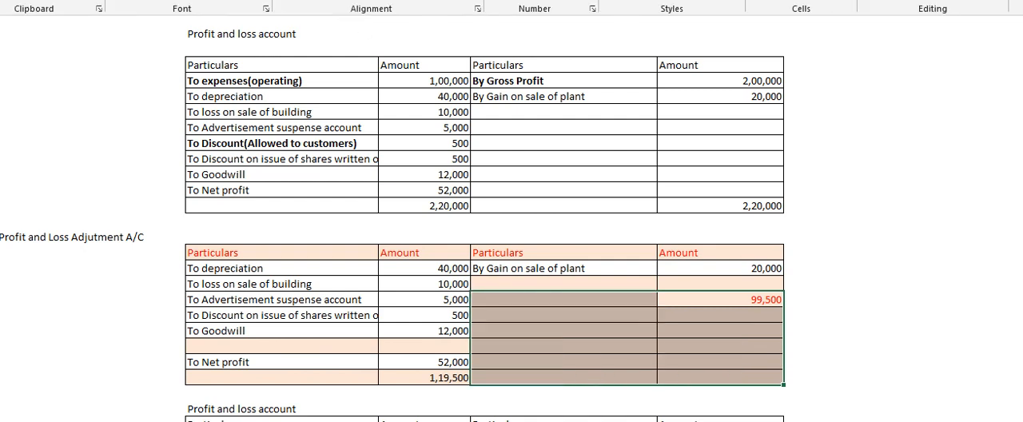
{"action": "left_click", "coordinate": [240, 1]}
Label the calculated balancing amount on the adjustment account's credit side "By funds from operation".
{"action": "left_click", "coordinate": [544, 310]}
{"action": "left_click", "coordinate": [544, 305]}
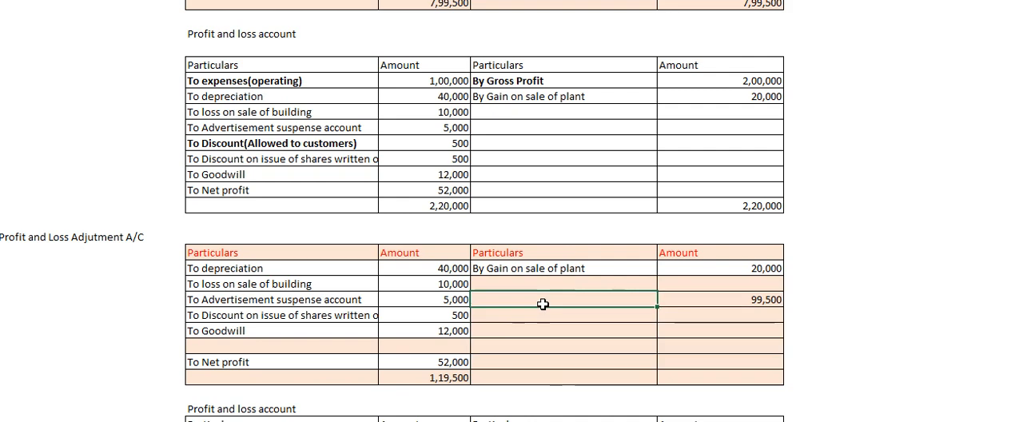
{"action": "type", "text": "By "}
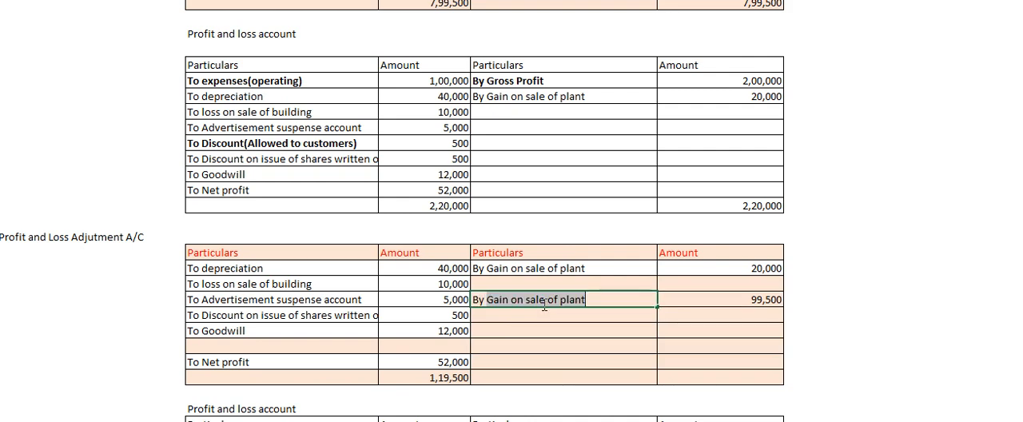
{"action": "type", "text": "fnd"}
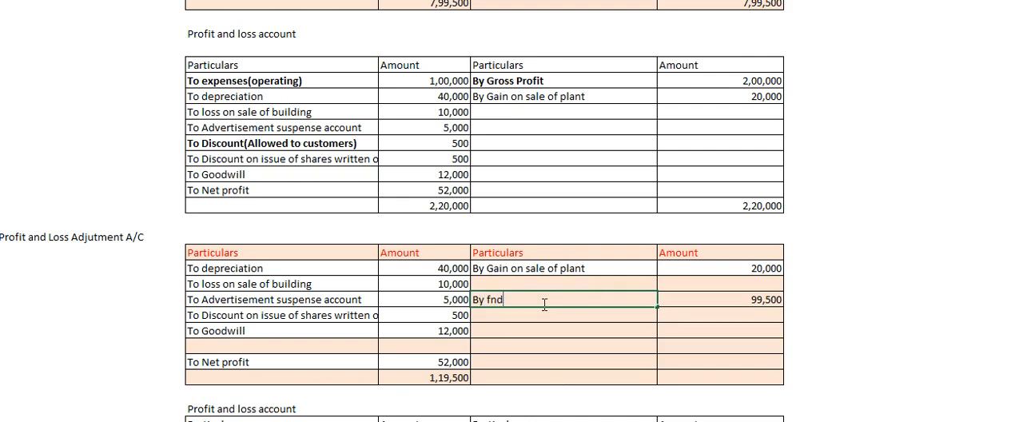
{"action": "key", "text": "BackSpace"}
{"action": "key", "text": "BackSpace"}
{"action": "type", "text": "unds from operation"}
Copy the adjustment account's debit total into the credit amount cell of the same last row.
{"action": "left_click", "coordinate": [447, 381]}
{"action": "key", "text": "ctrl+c"}
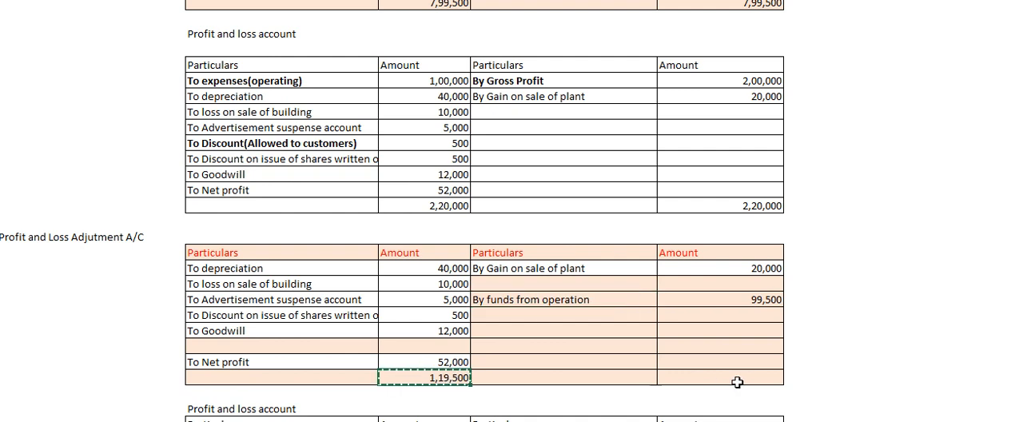
{"action": "left_click", "coordinate": [737, 382]}
{"action": "key", "text": "ctrl+v"}
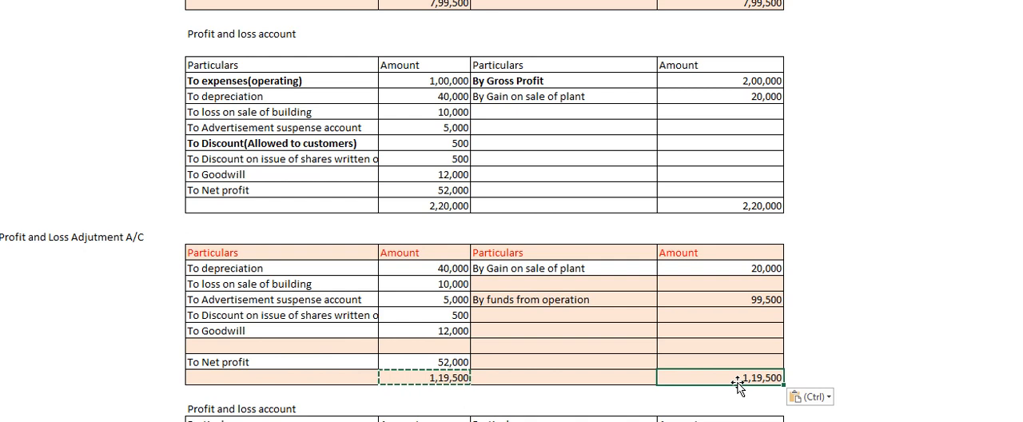
{"action": "key", "text": "Down"}
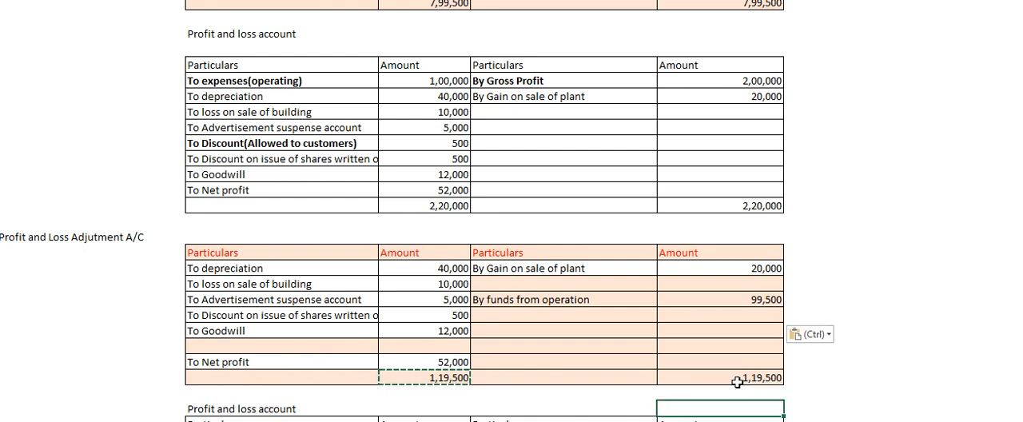
Examine the next funds-from-operation question and its given profit and loss account, which starts with Rent Paid and Gross Income.
{"action": "scroll", "coordinate": [737, 383], "scroll_direction": "down", "scroll_amount": 4}
{"action": "scroll", "coordinate": [737, 382], "scroll_direction": "down", "scroll_amount": 2}
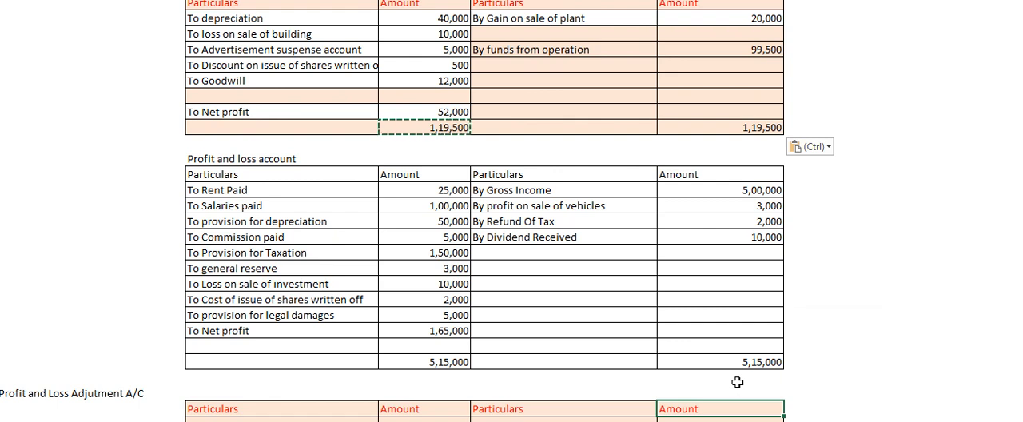
{"action": "key", "text": "ctrl"}
{"action": "key", "text": "Escape"}
{"action": "left_click", "coordinate": [243, 240]}
{"action": "key", "text": "Left"}
{"action": "key", "text": "Left"}
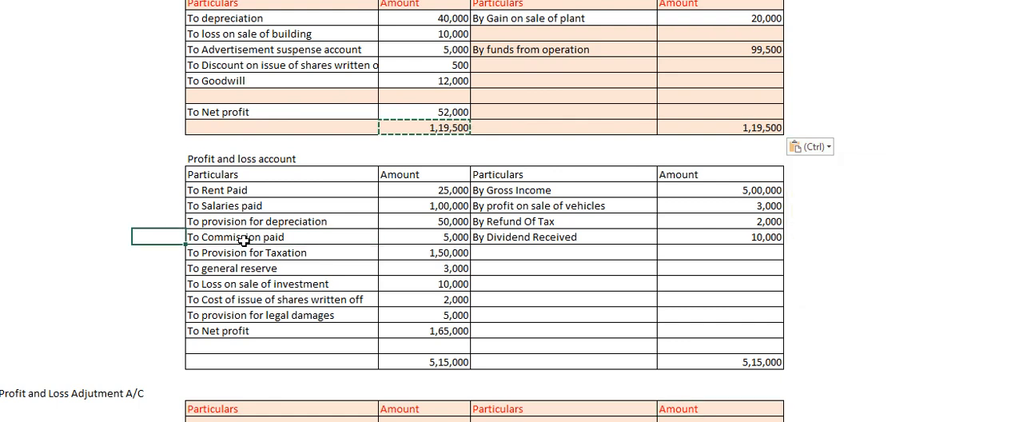
{"action": "key", "text": "Left"}
{"action": "key", "text": "Left"}
{"action": "key", "text": "Left"}
{"action": "key", "text": "Left"}
{"action": "key", "text": "Left"}
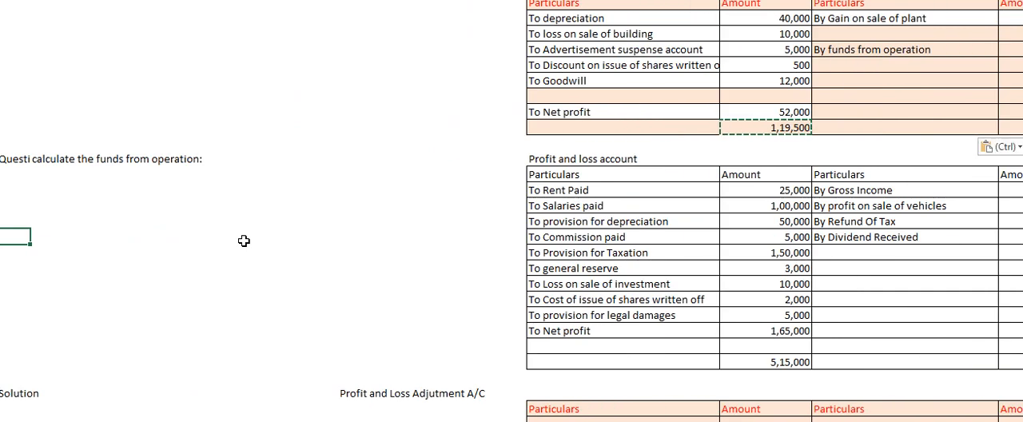
{"action": "left_click", "coordinate": [120, 160]}
{"action": "left_click", "coordinate": [600, 174]}
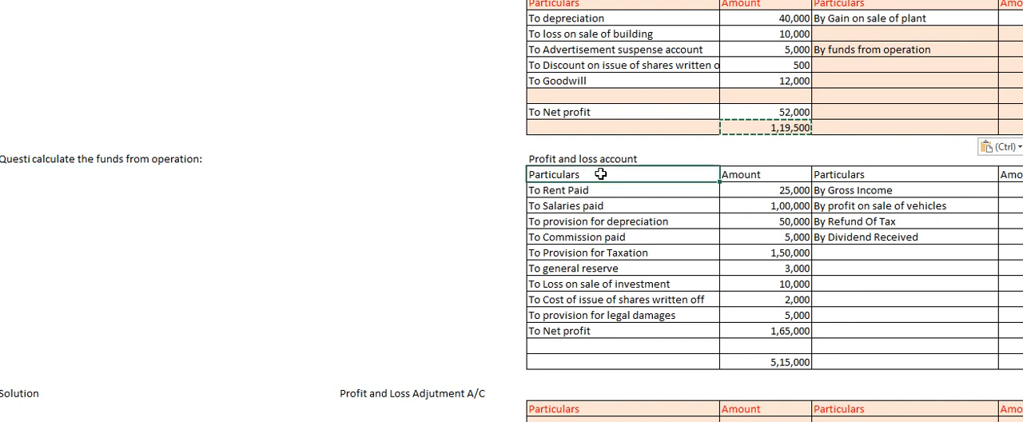
{"action": "type", "text": "'"}
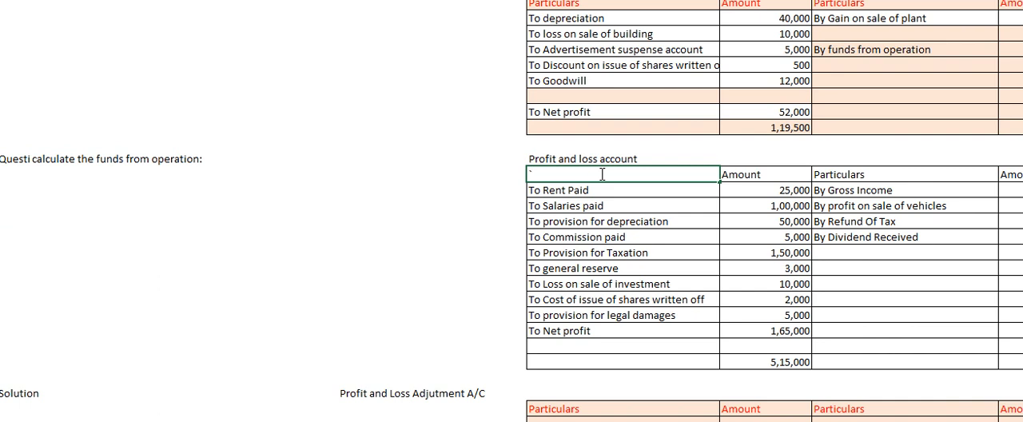
{"action": "key", "text": "ctrl+z"}
{"action": "left_click", "coordinate": [761, 235]}
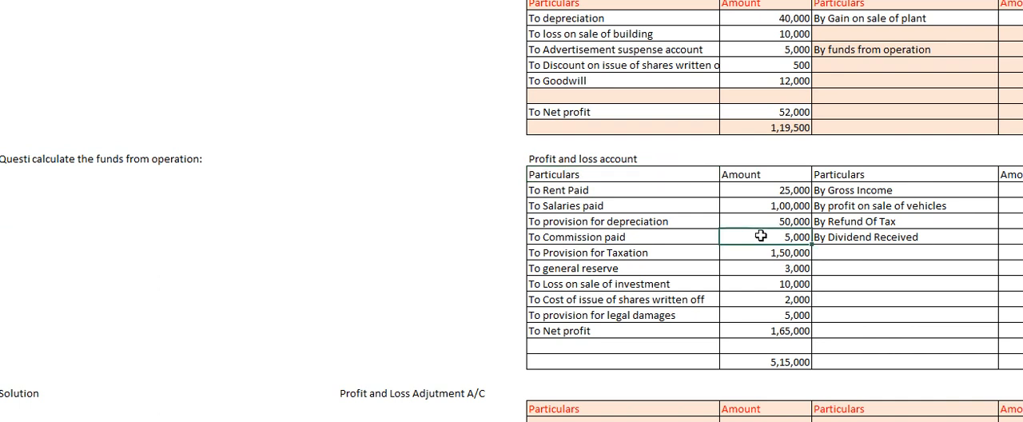